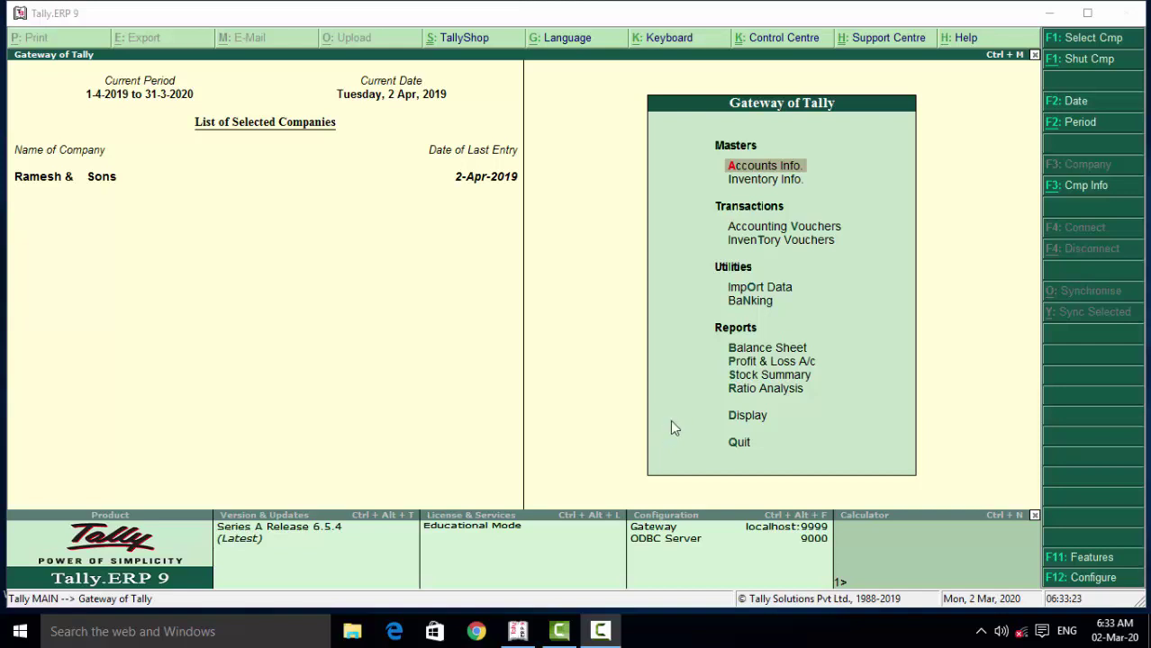
Start a new Sales voucher No. 1 dated 2-Apr-2019 from Accounting Vouchers
click(809, 233)
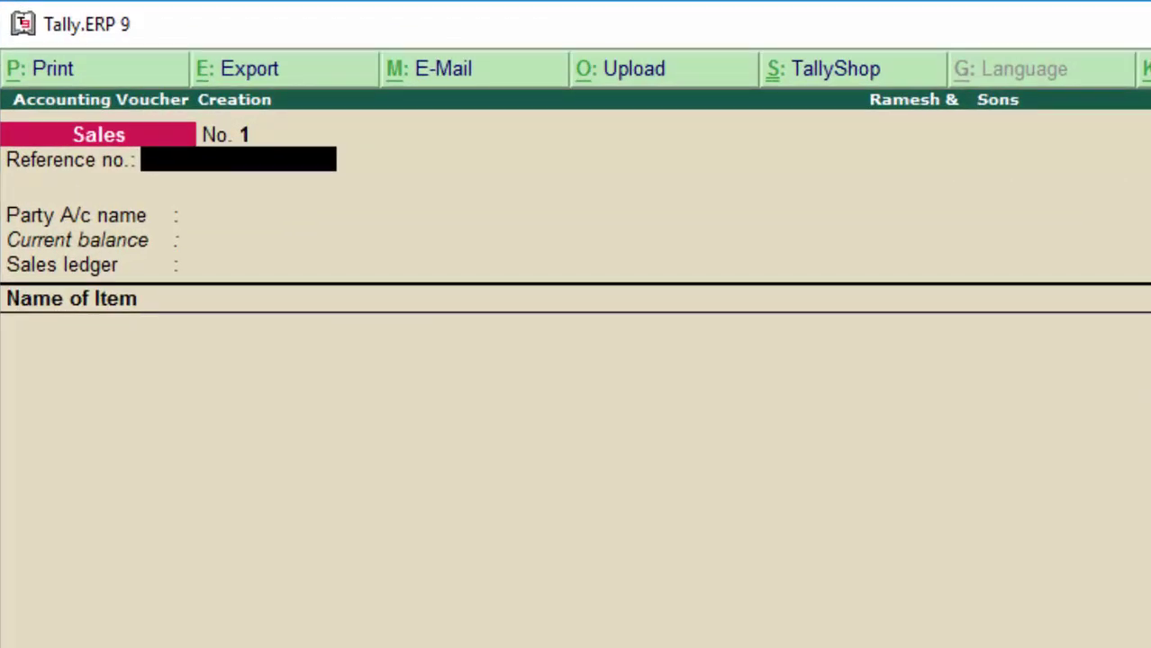
Enter reference number 77777 and move on to choosing the debtor as party
text(777)
text(77)
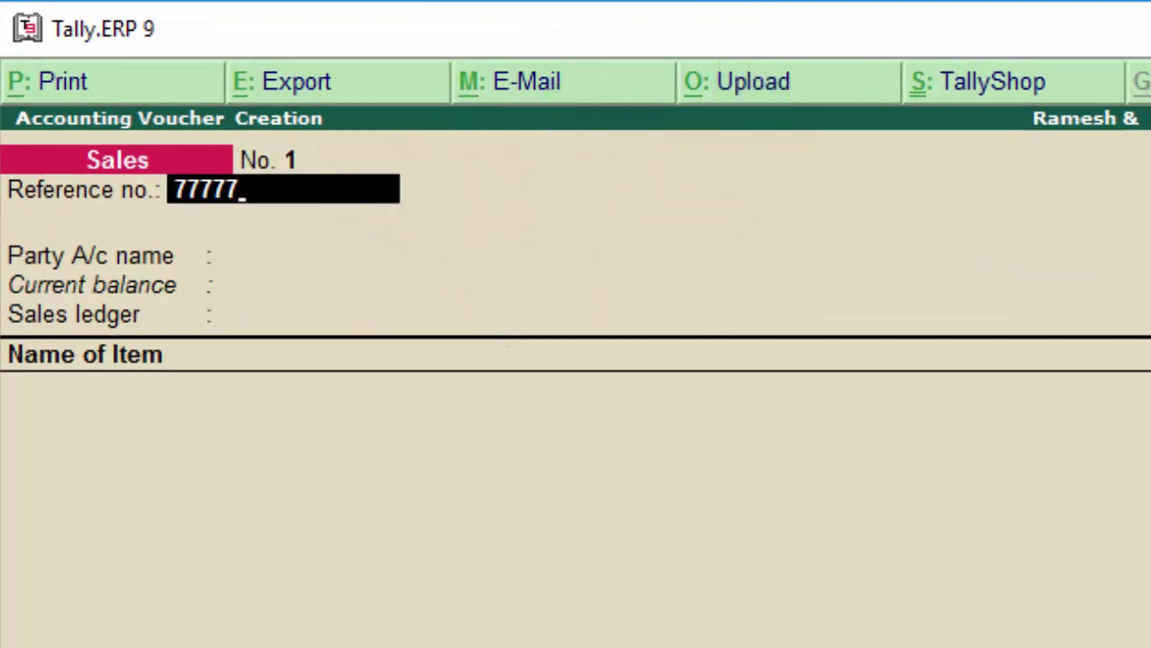
key(Return)
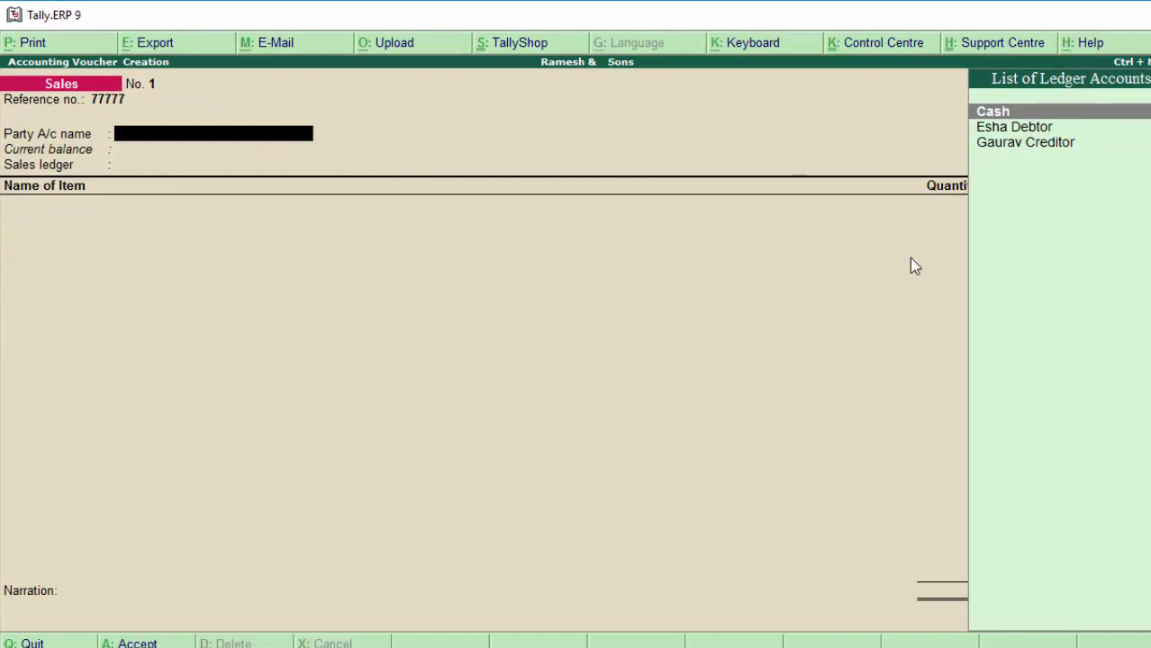
key(Down)
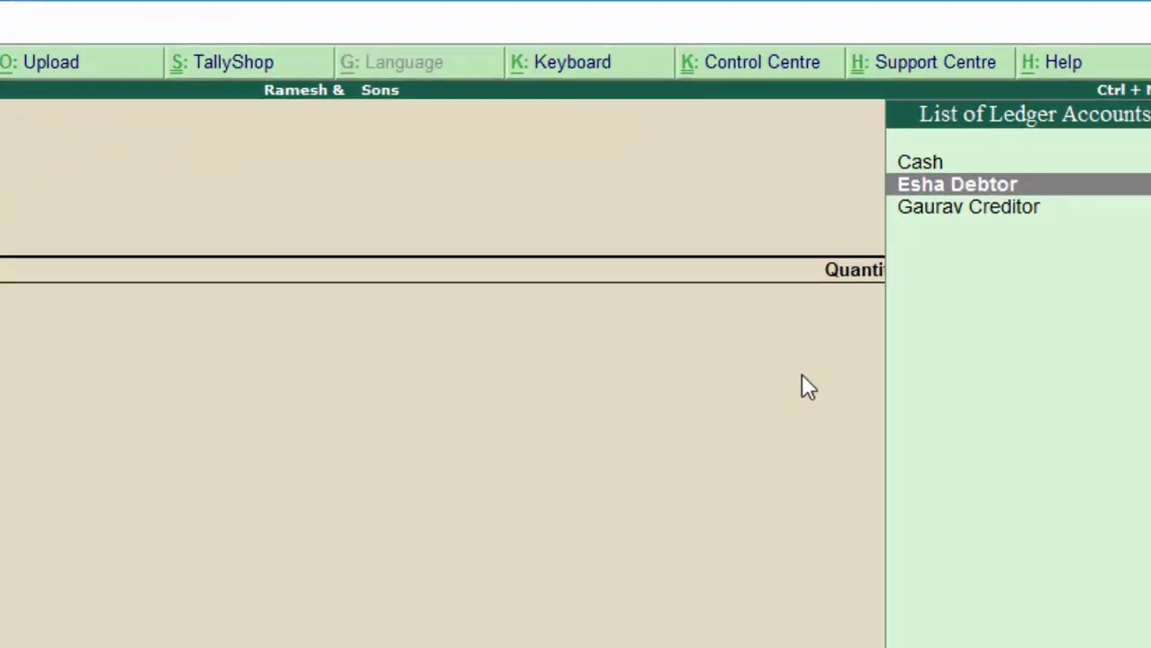
Confirm the debtor as party and enter the buyer's address in Party Details
key(Return)
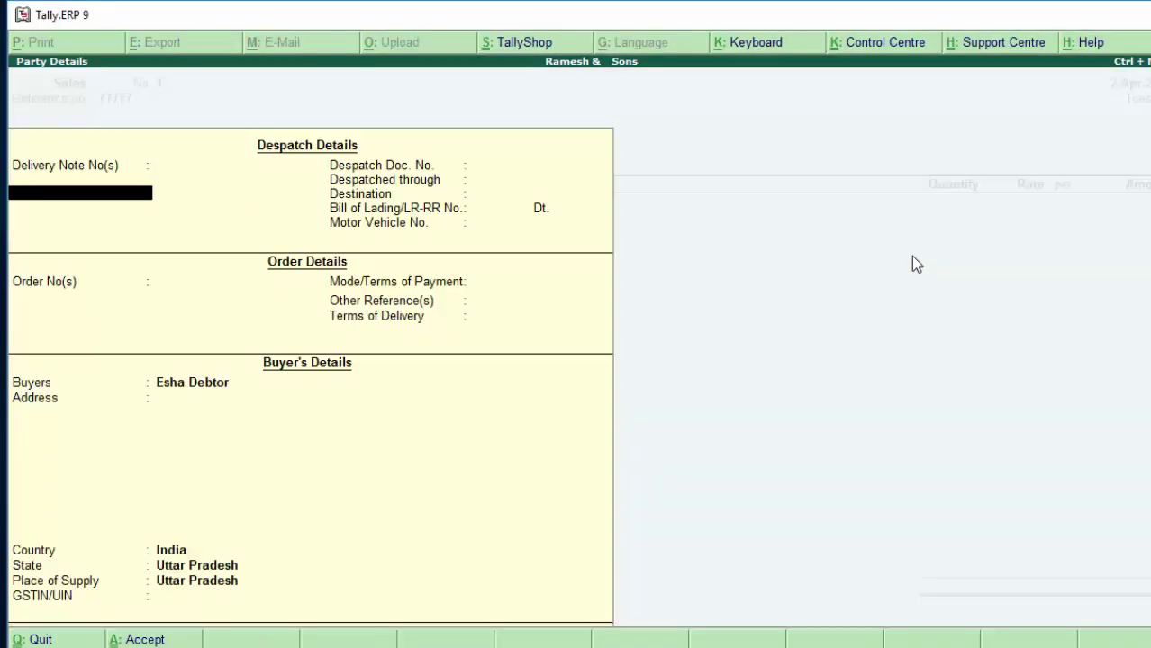
key(Return)
key(Return)
key(Return)
key(Return)
key(Return)
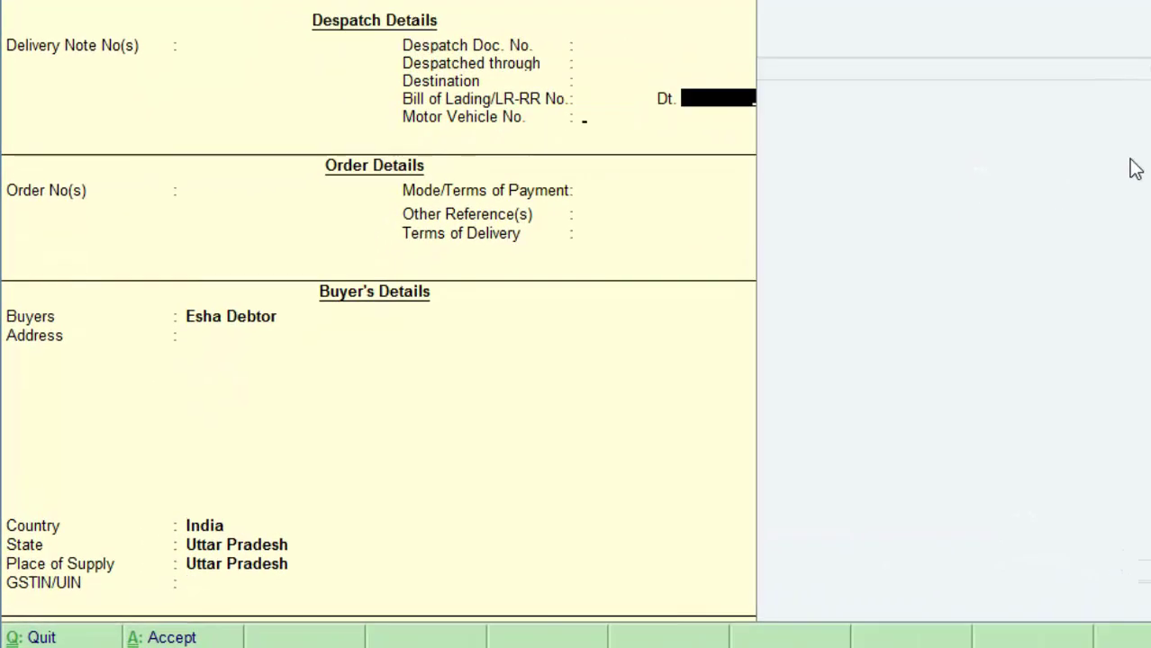
key(Return)
key(Return)
key(Return)
key(Return)
key(Return)
key(Return)
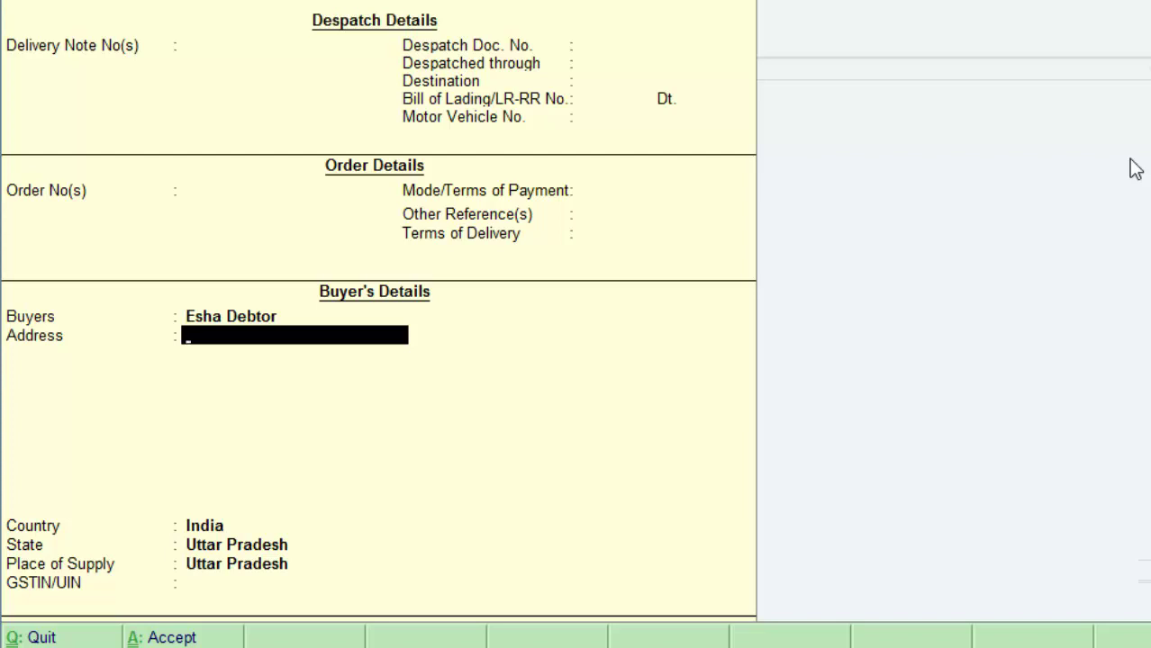
text(Ne)
text(w Colo)
text(ny De)
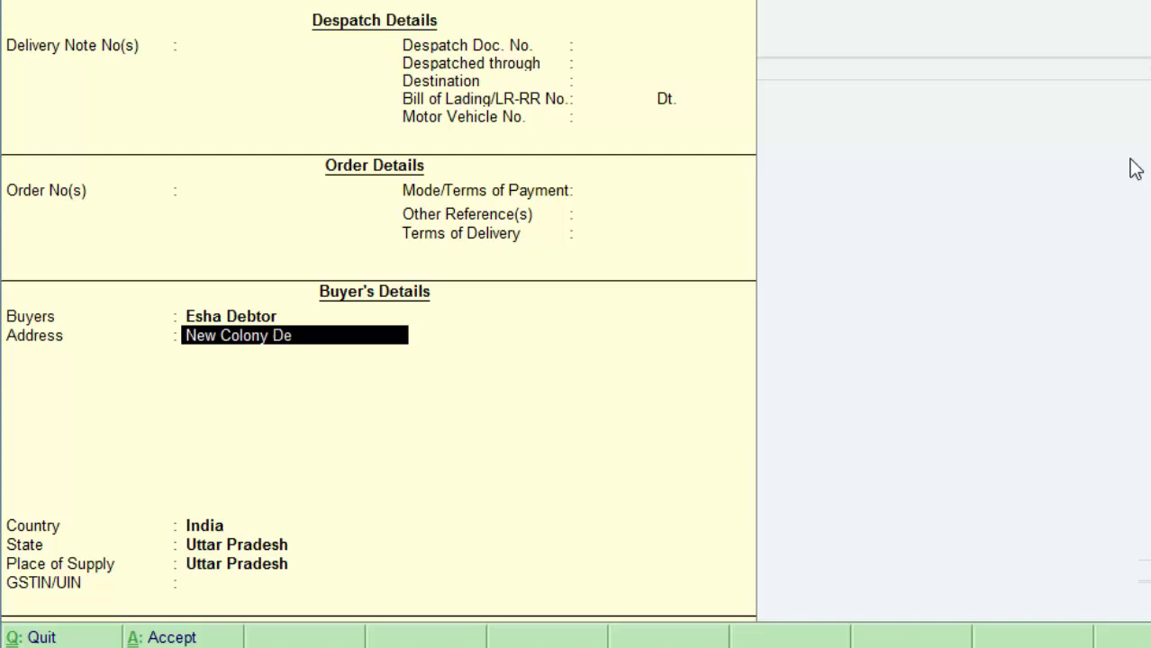
text(oria)
key(Return)
key(Return)
key(Return)
key(Return)
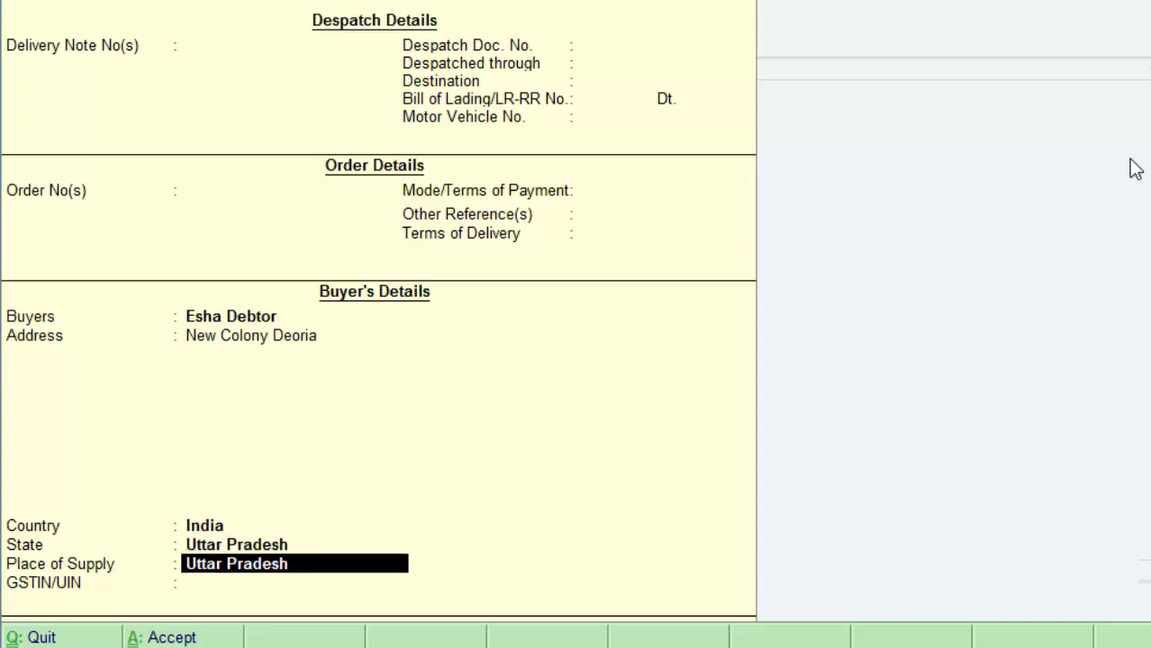
key(Return)
key(Return)
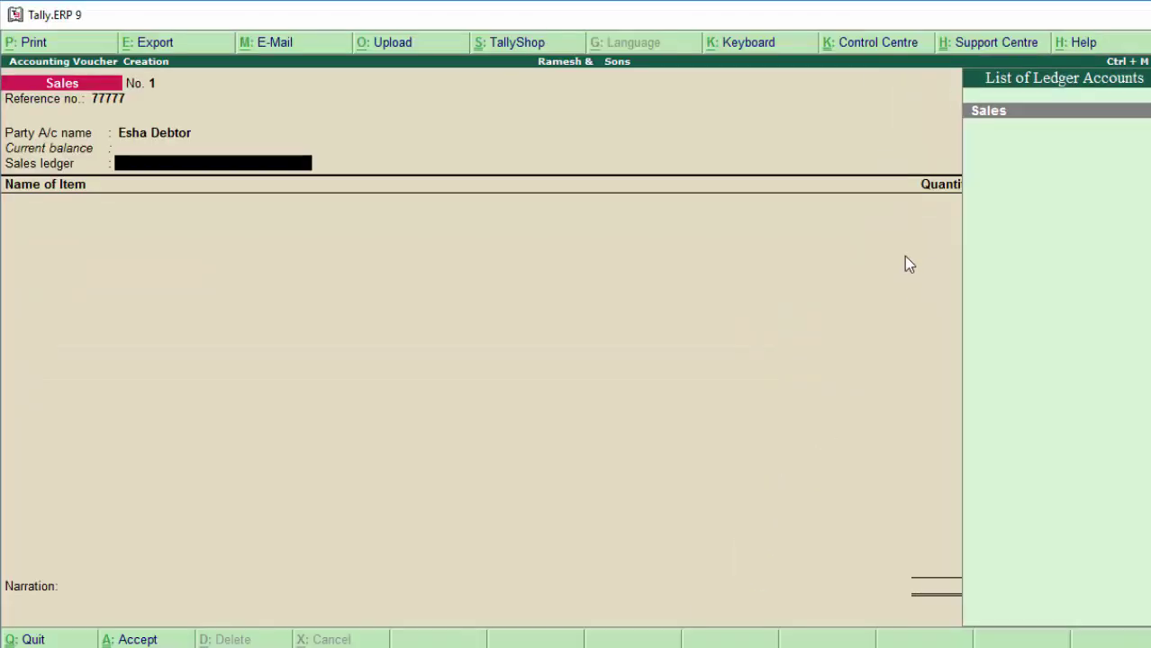
Use the Sales ledger and bill 12 itm of Keyboard at 240, totalling 2,880.00
key(Return)
text(K)
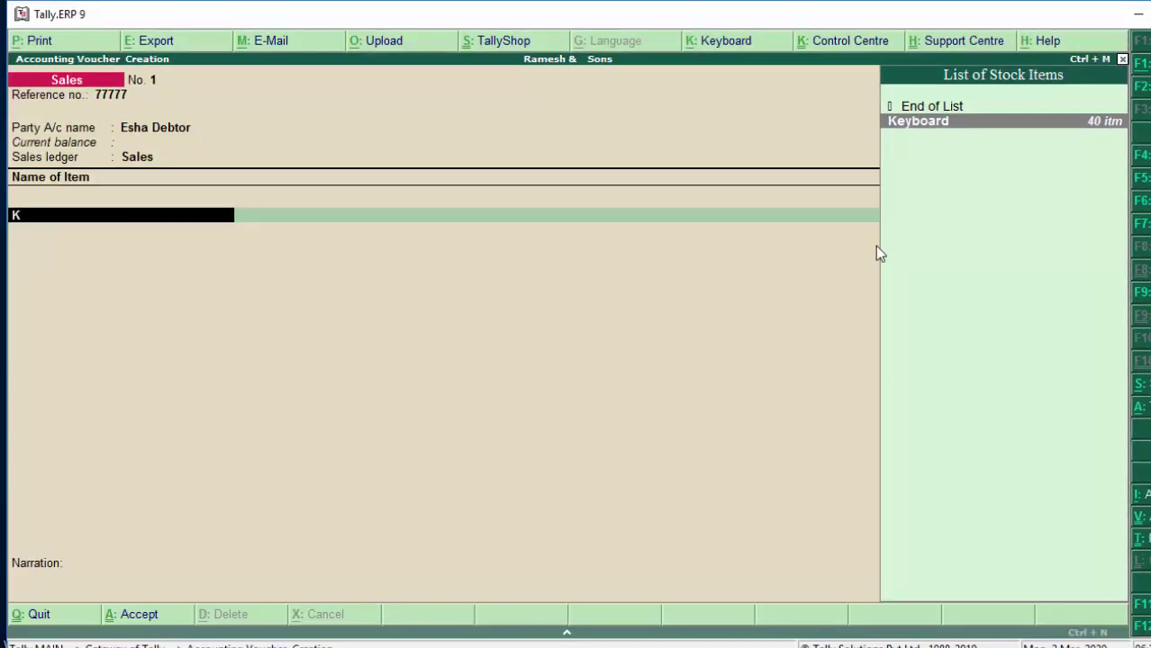
key(Return)
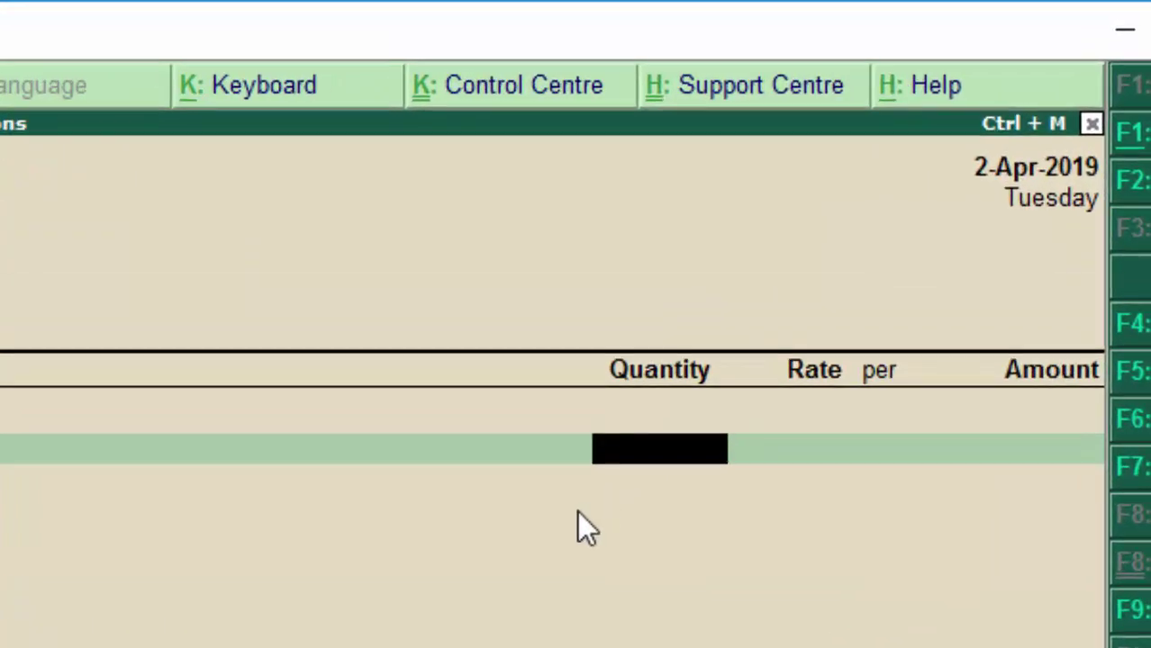
text(12)
key(Return)
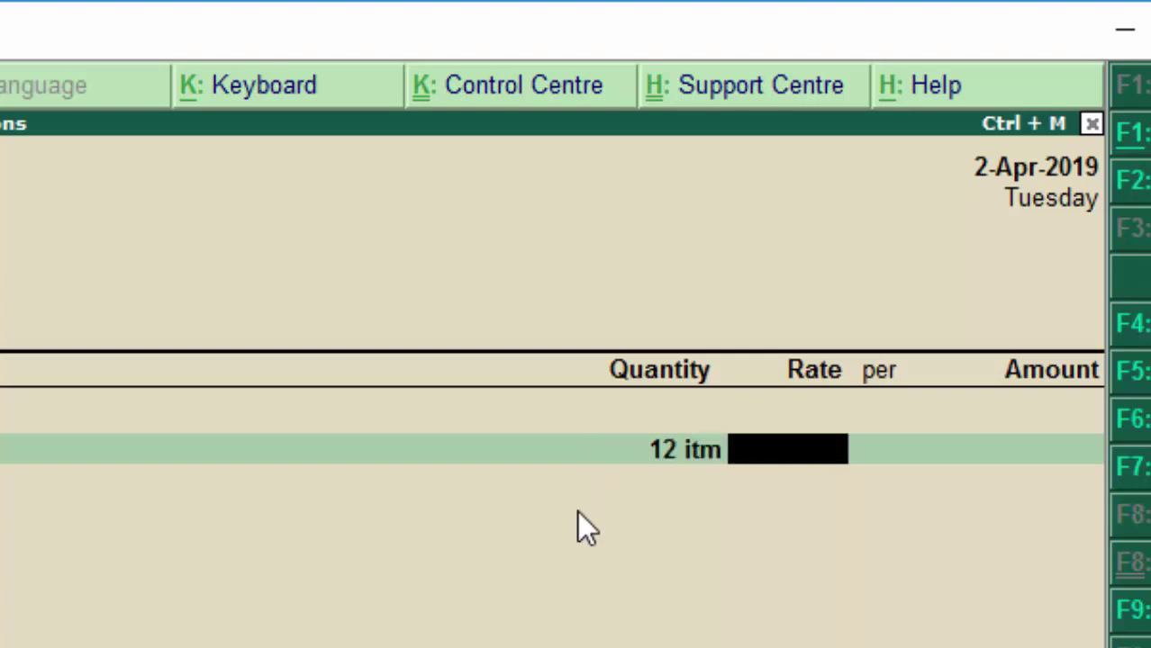
text(2)
text(40)
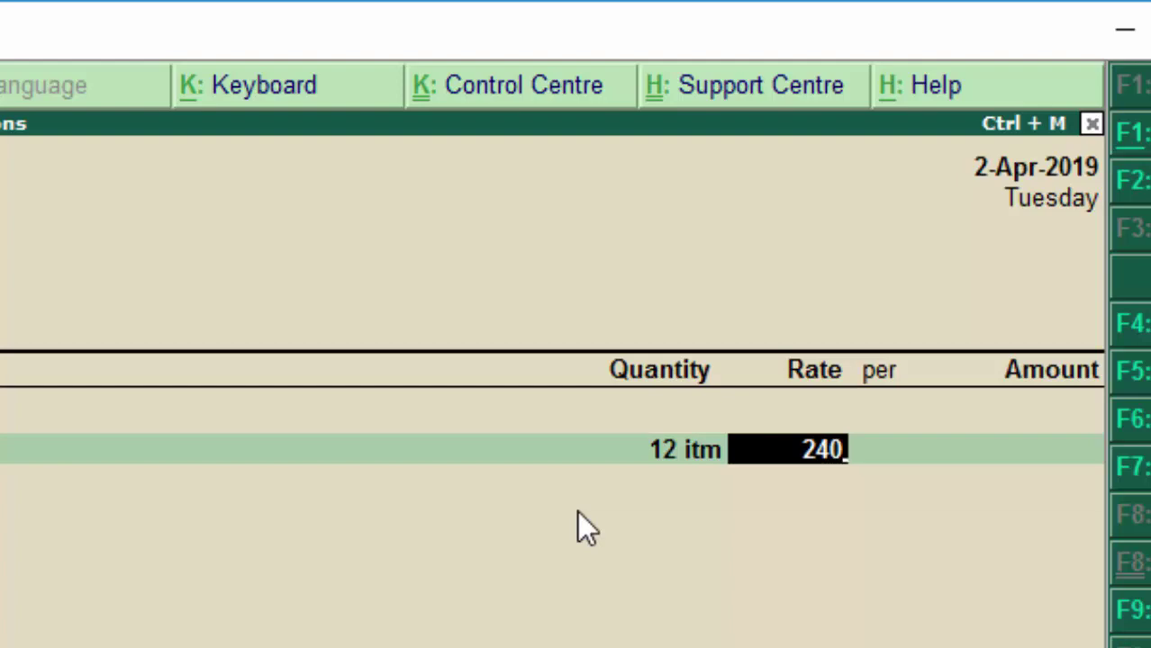
key(Return)
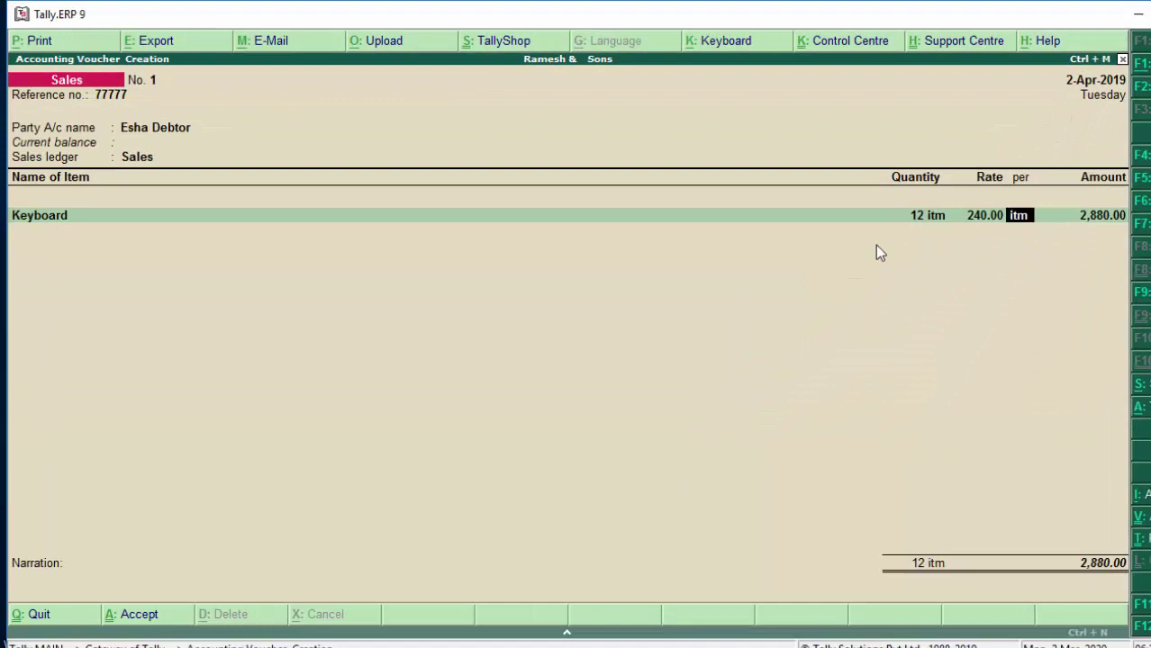
key(Return)
key(Return)
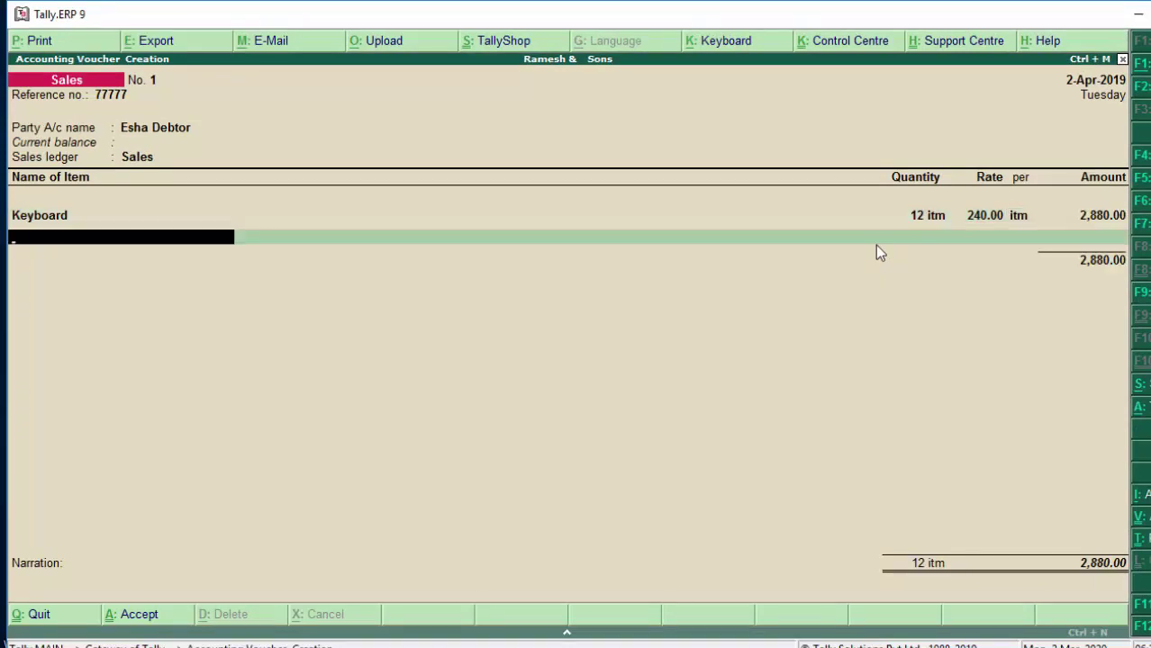
key(Return)
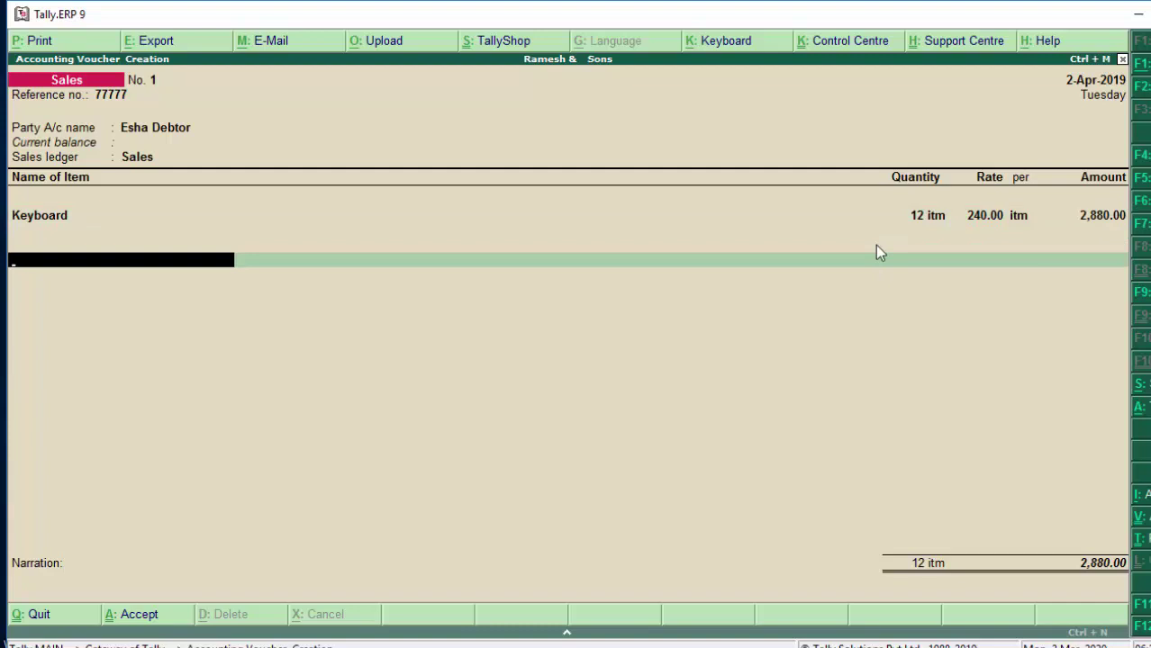
Add Cgst and Sgst tax lines of 230.40 each, bringing the total to 3,340.80
text(C)
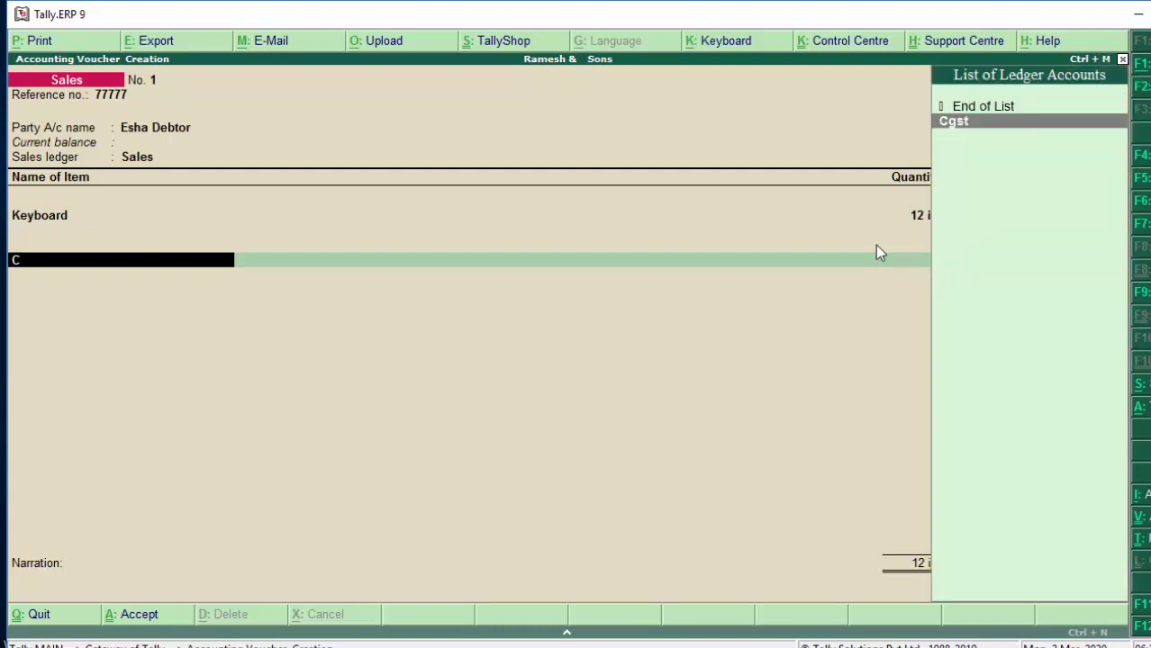
key(Return)
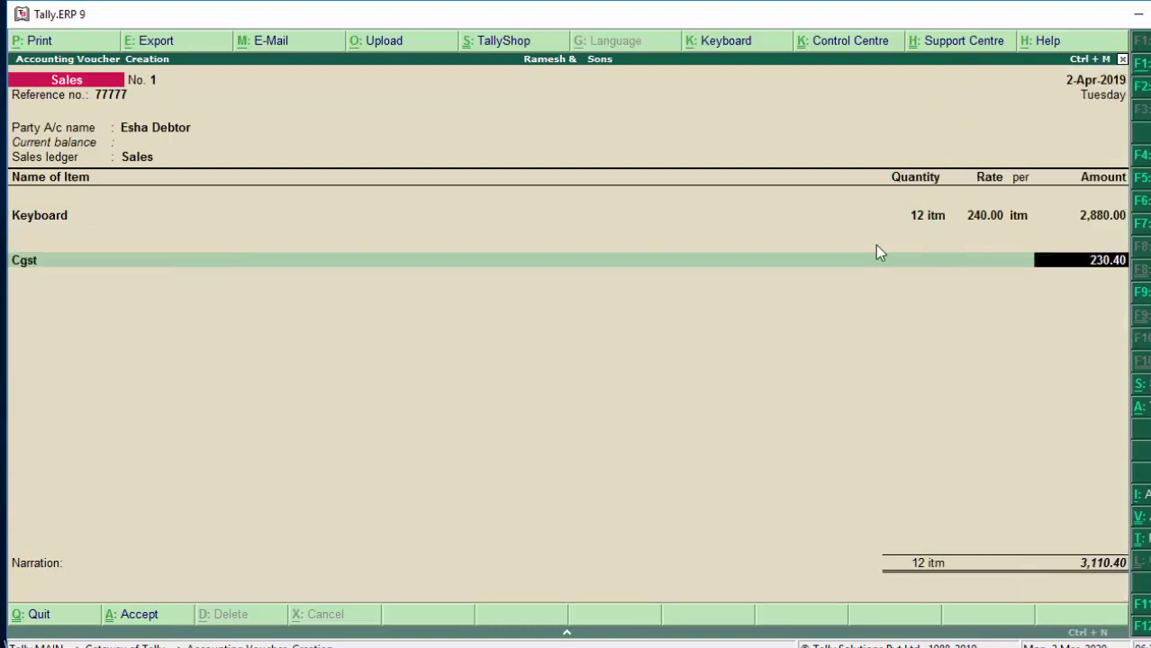
key(Return)
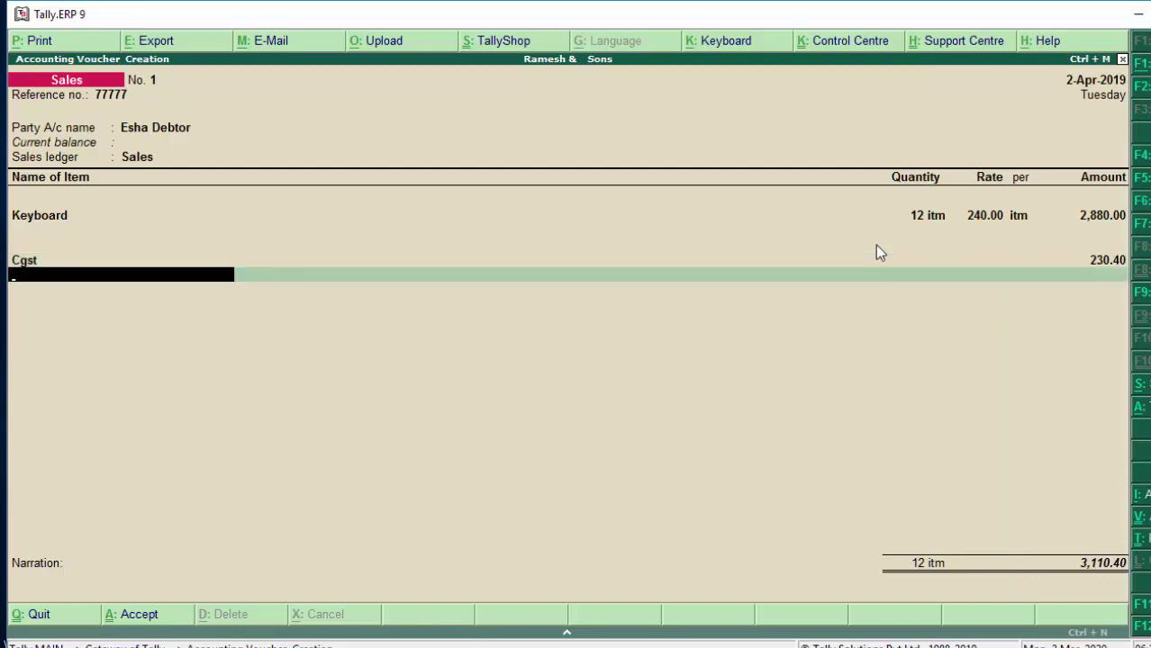
text(S)
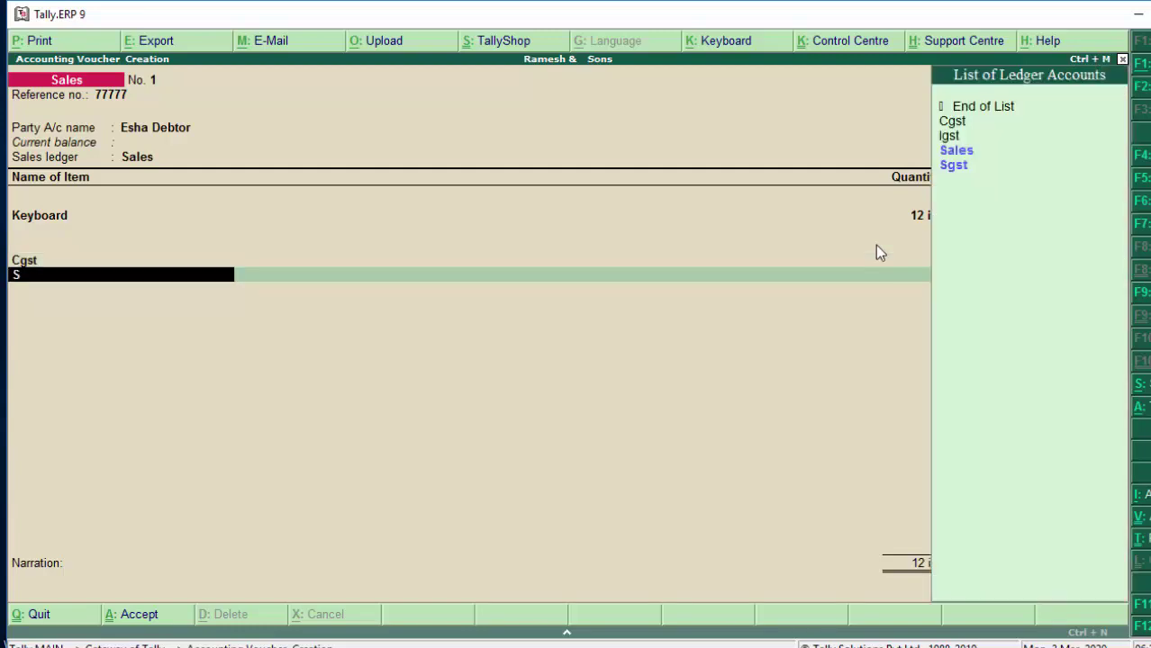
text(a)
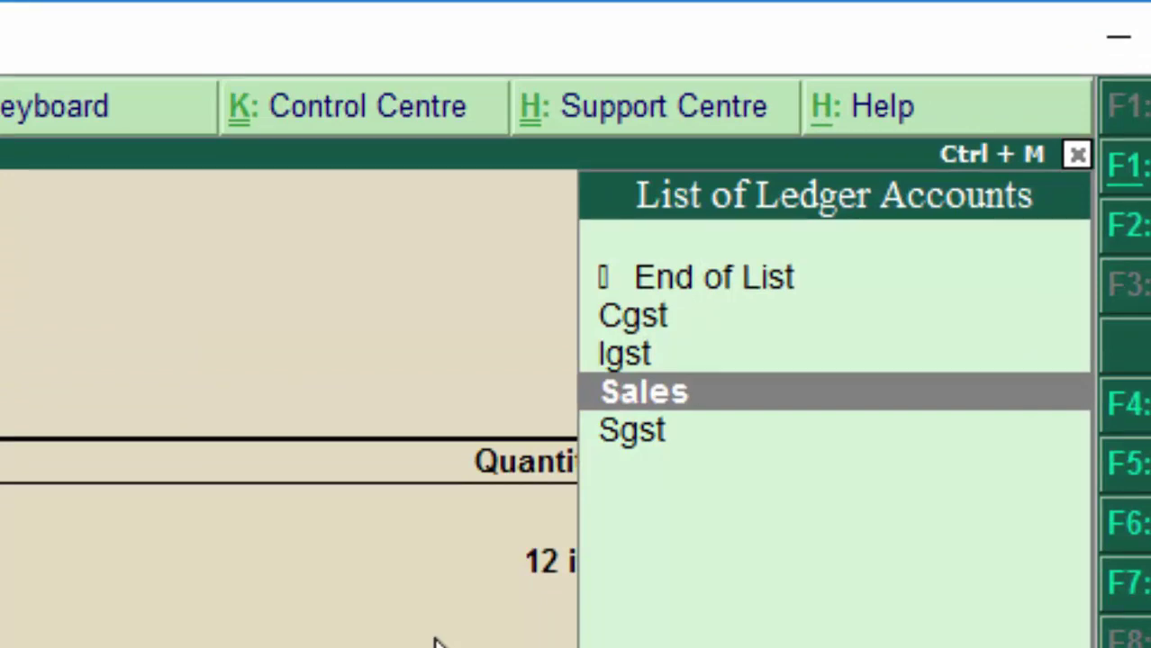
key(Down)
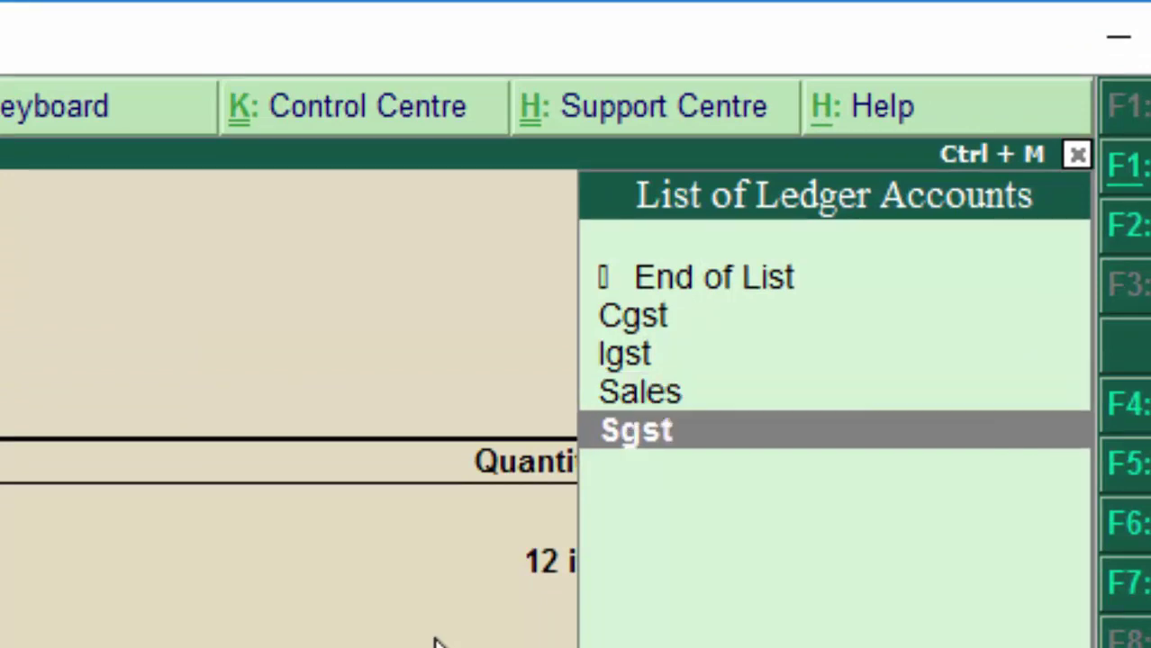
key(Return)
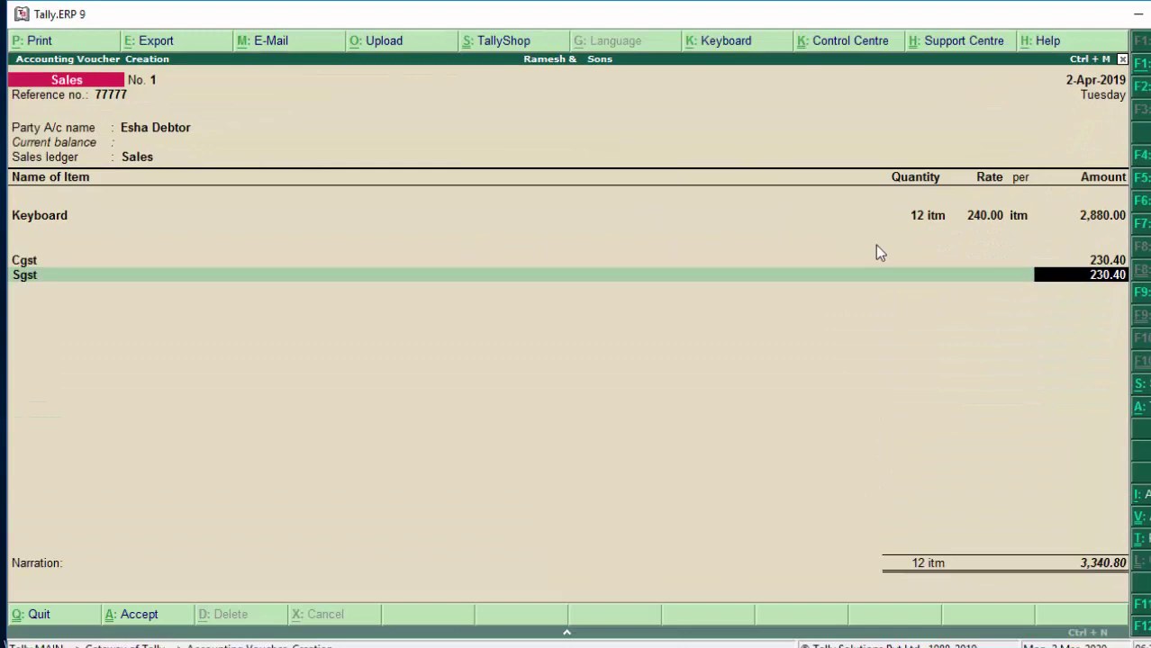
key(Return)
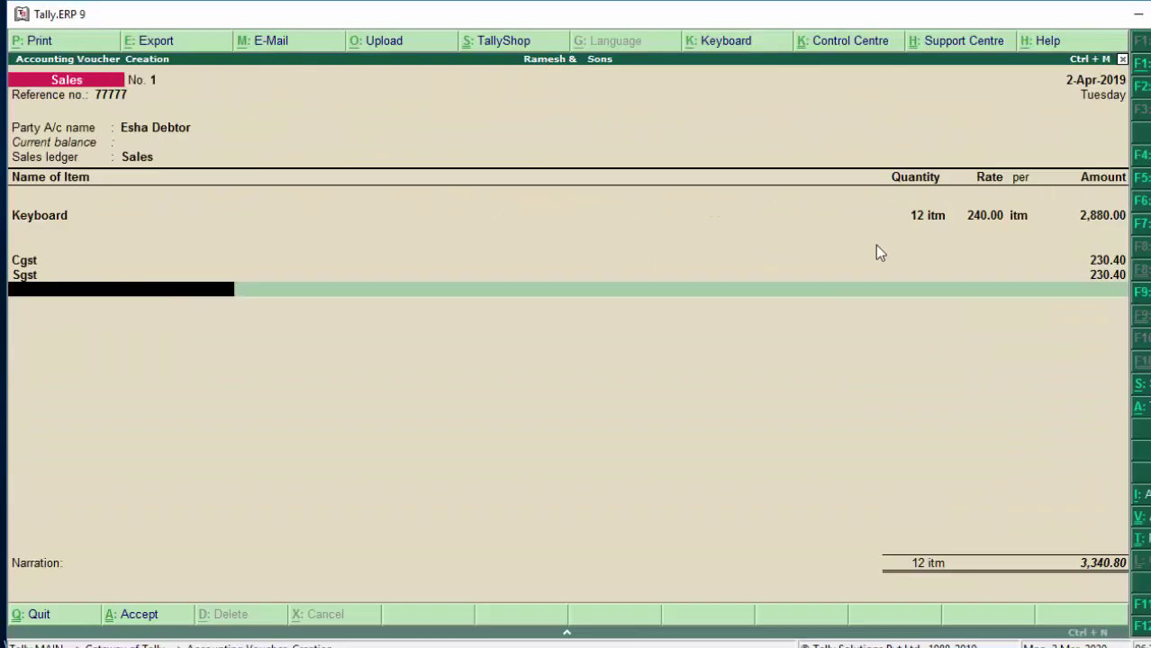
Create new bill reference 1 with 10 days credit for 3,340.80 Dr
key(Return)
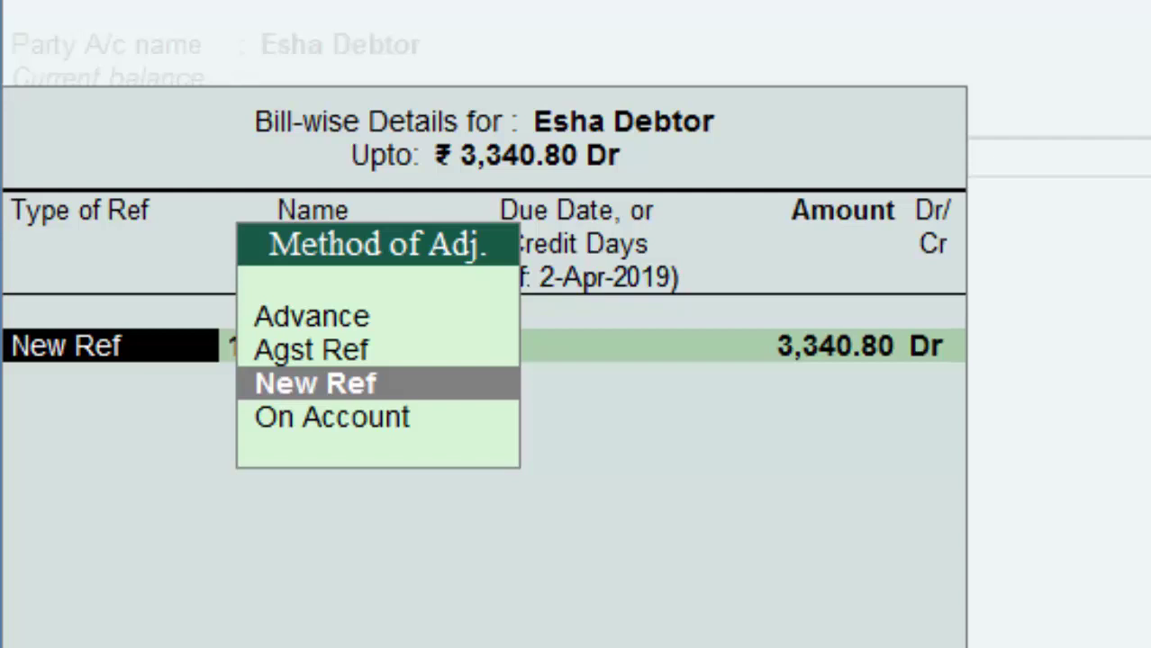
key(Return)
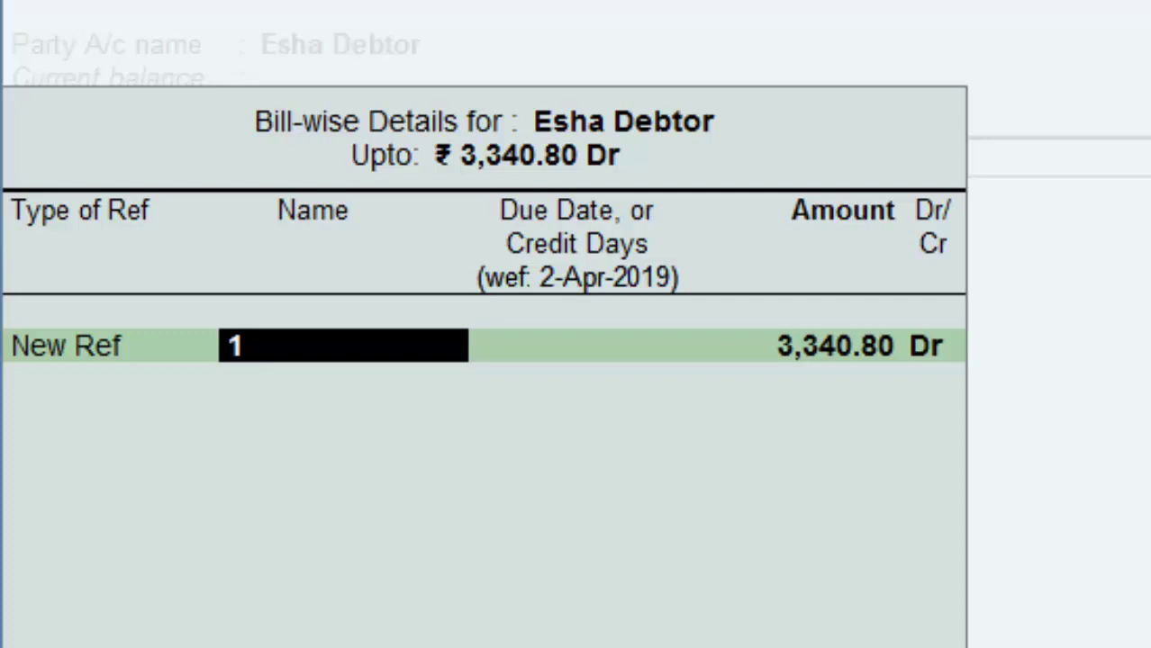
key(Return)
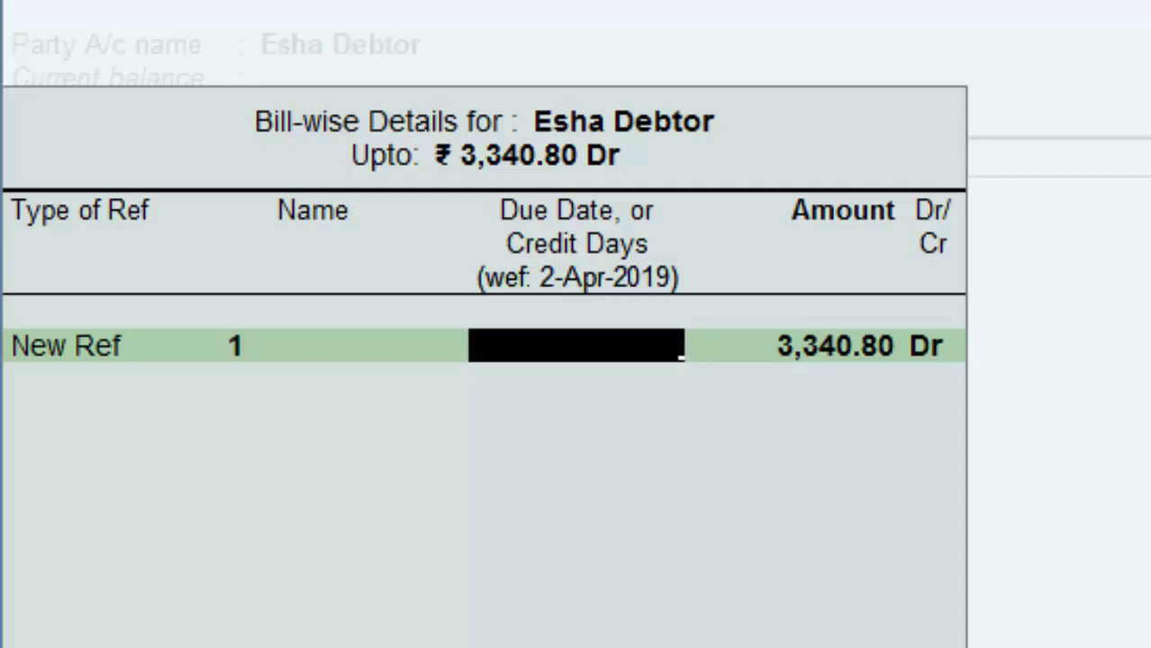
text(10)
key(Return)
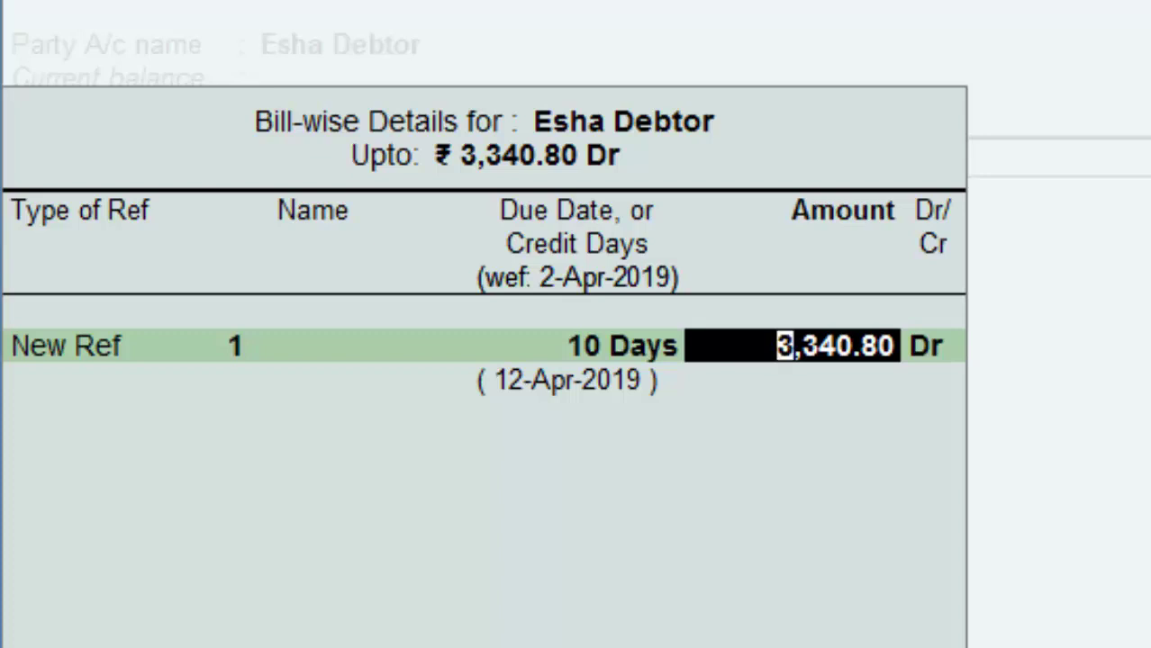
key(Return)
key(Return)
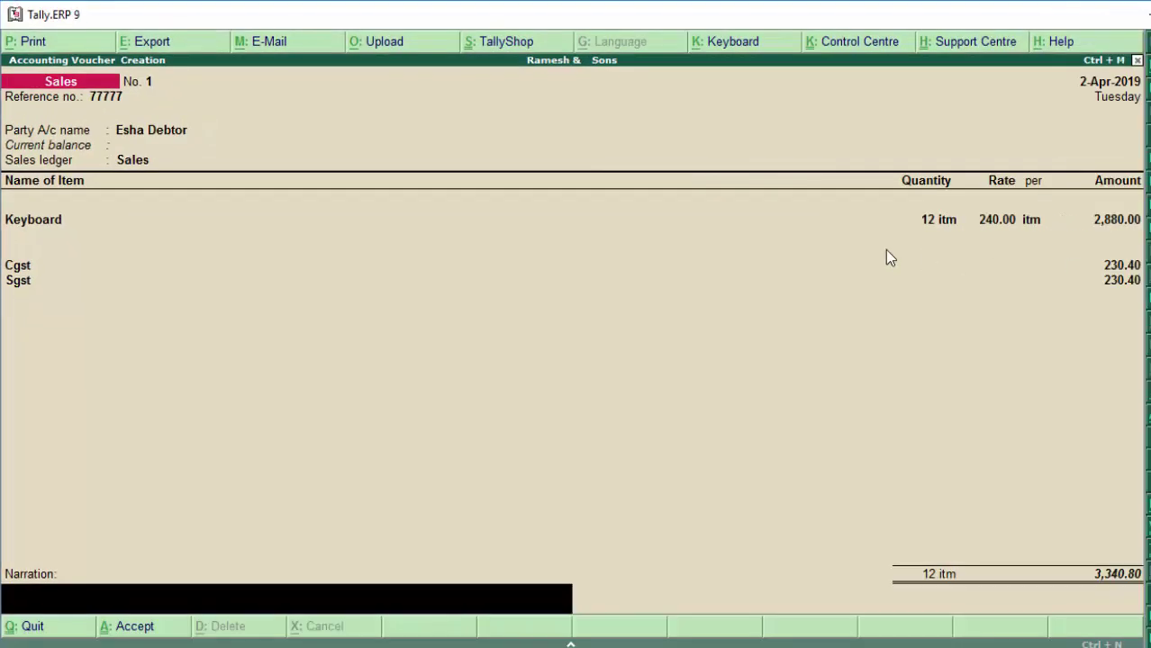
Save the Sales voucher without narration and quit voucher entry
key(Return)
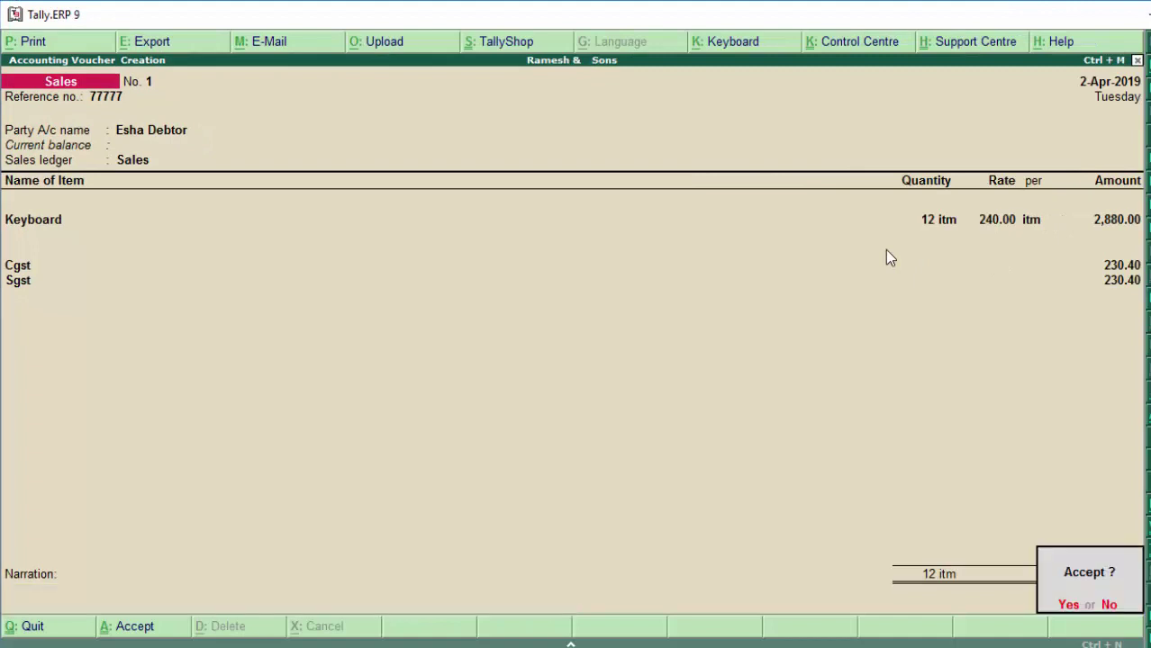
key(Return)
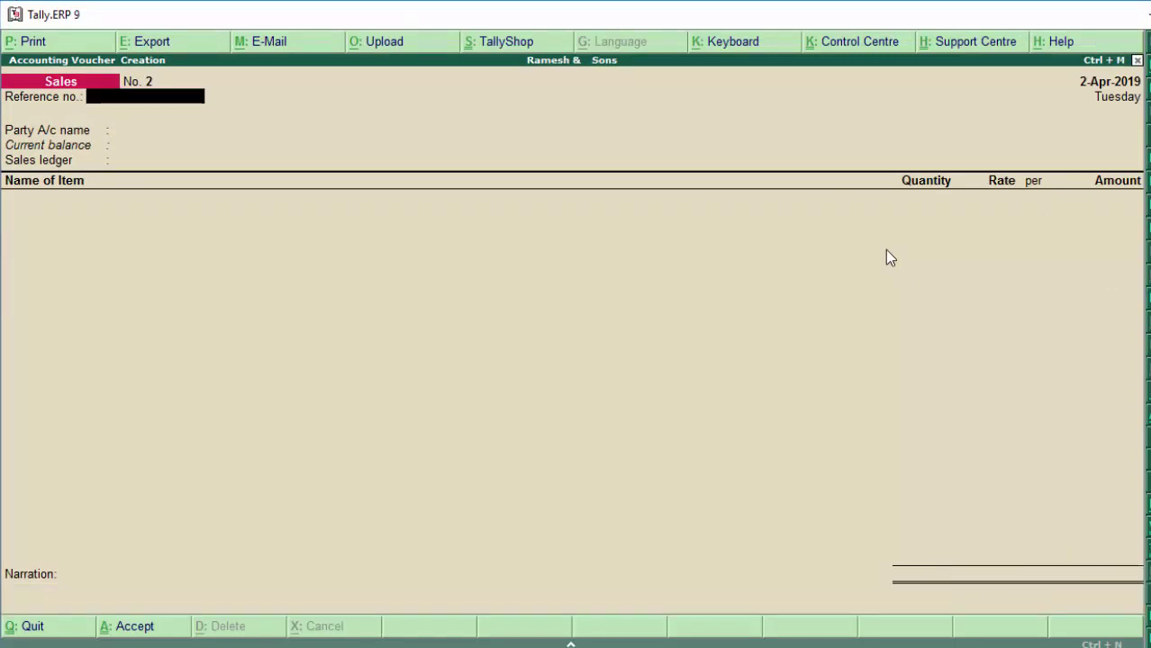
key(Escape)
key(Return)
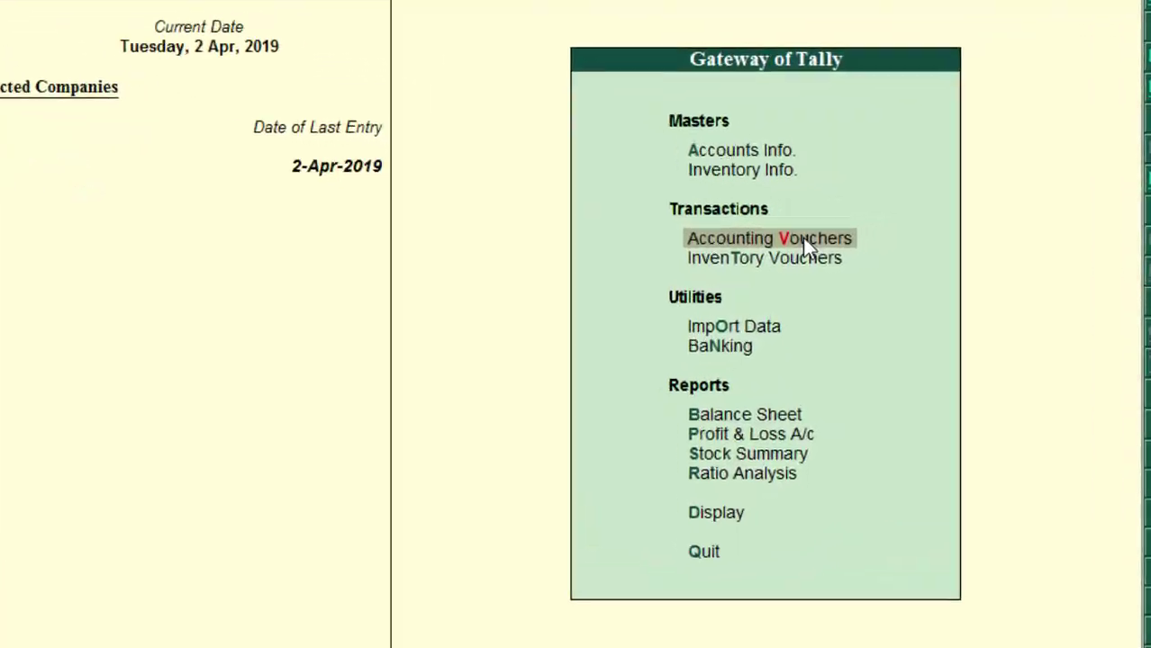
Review the 3,340.80 Sales voucher in the Day Book, then back out to the Display Menu
key(d)
key(d)
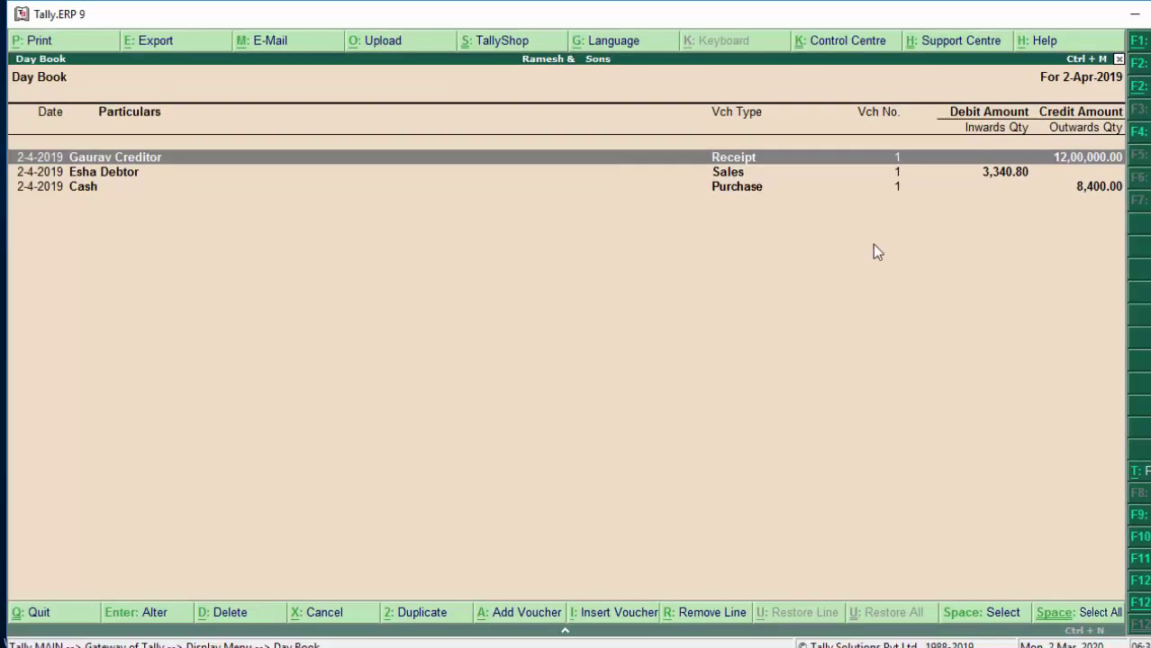
key(Down)
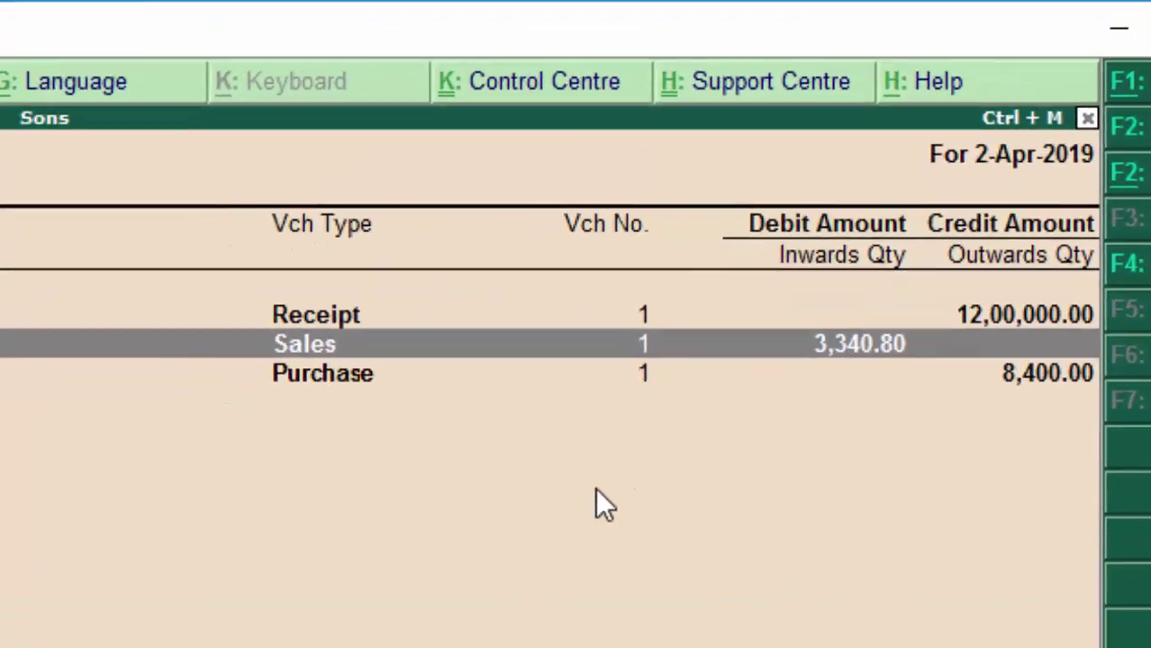
key(Return)
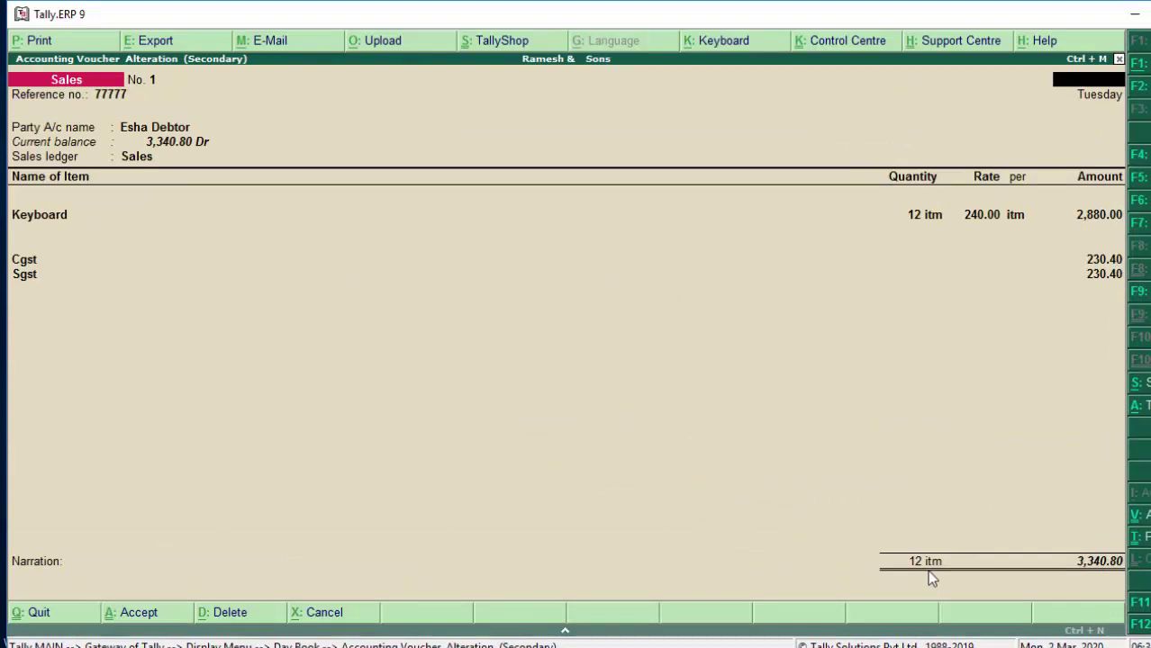
key(Escape)
key(y)
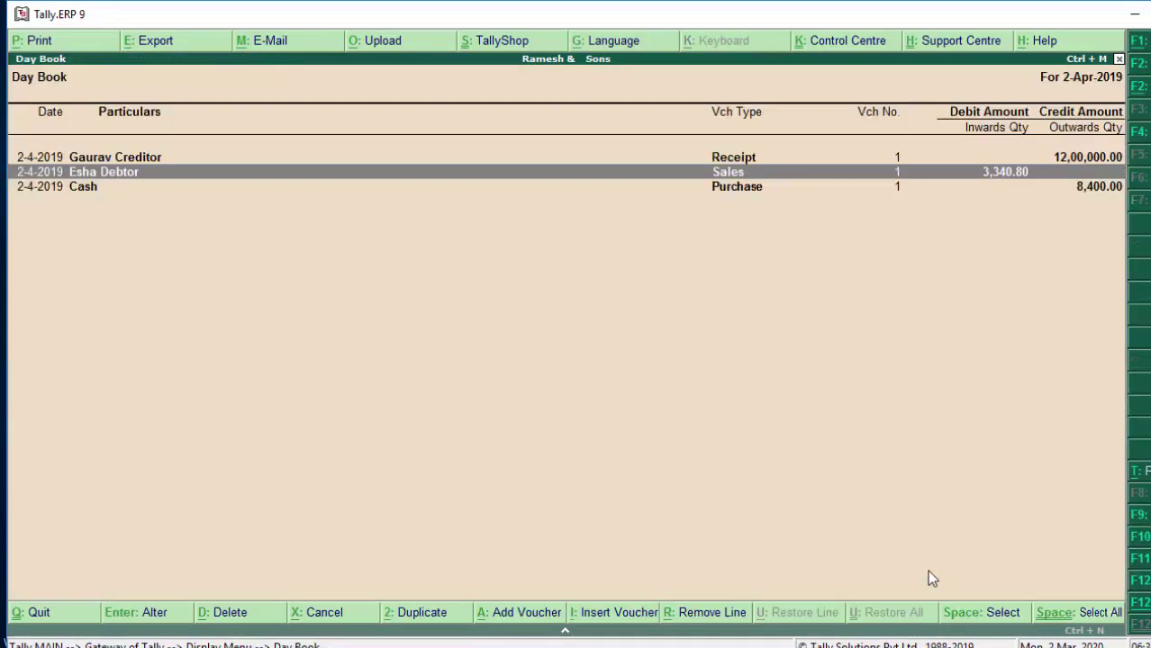
key(Escape)
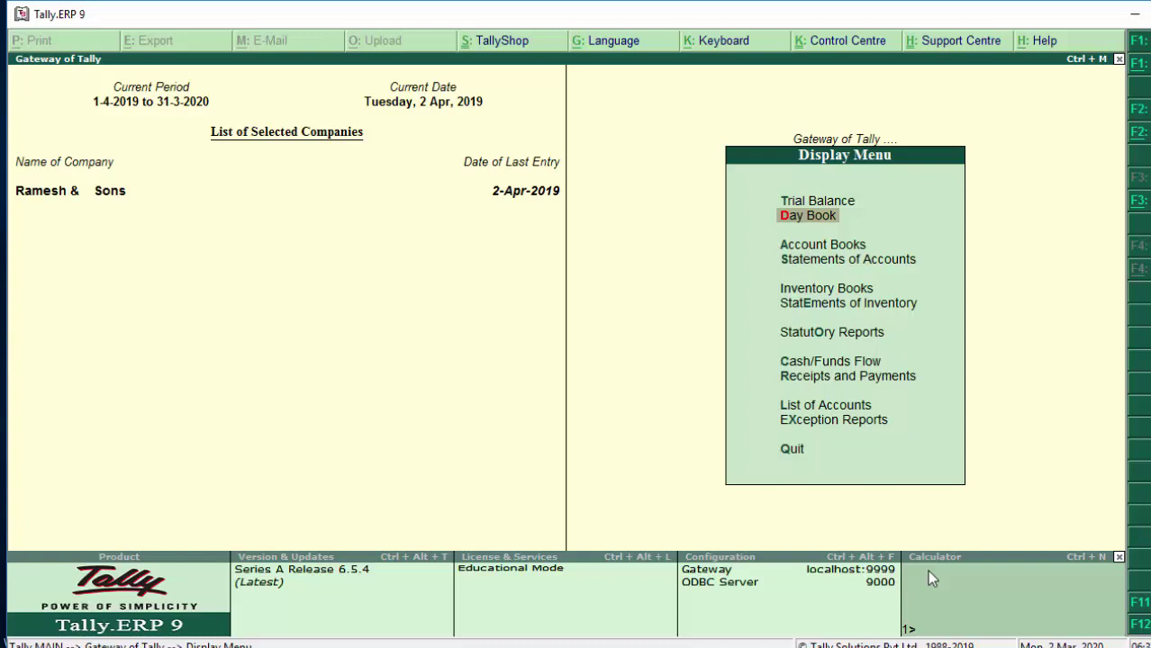
Start a new Receipt voucher from the Gateway of Tally
key(Escape)
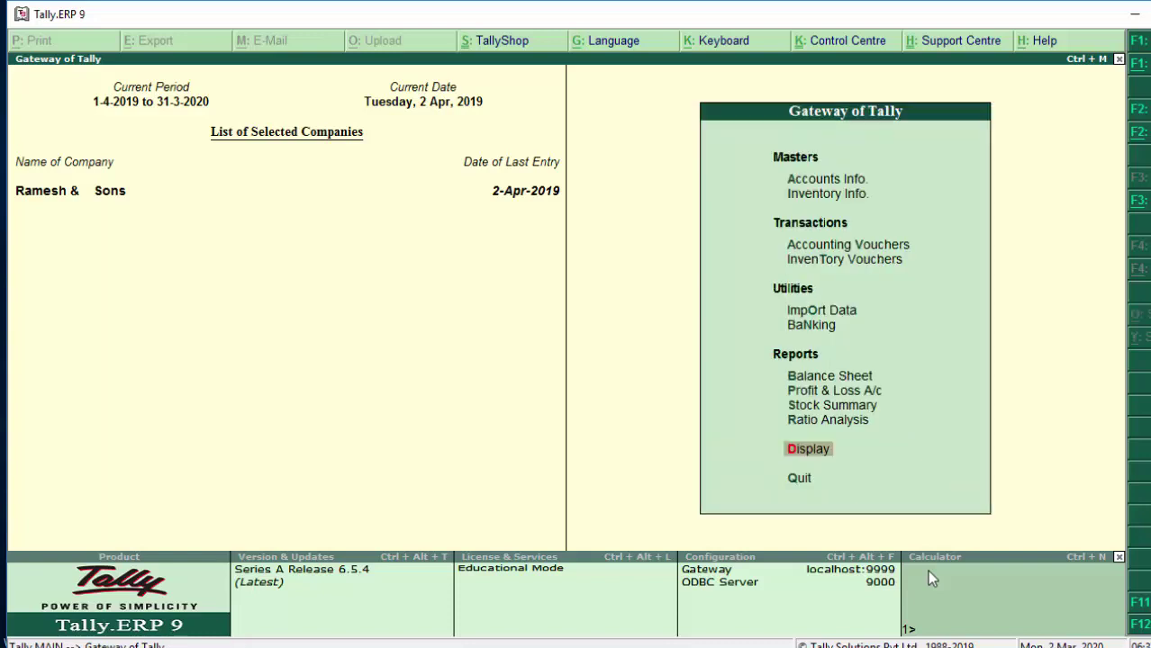
key(Up)
key(Up)
key(Up)
key(Up)
key(Up)
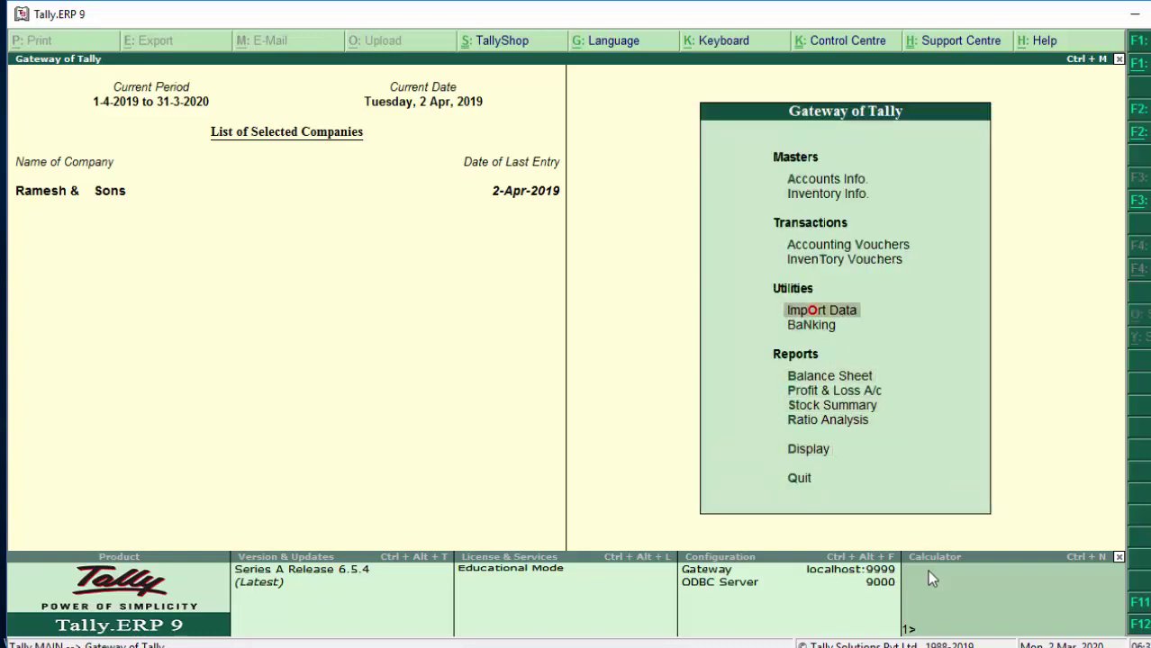
key(Up)
key(Up)
key(Return)
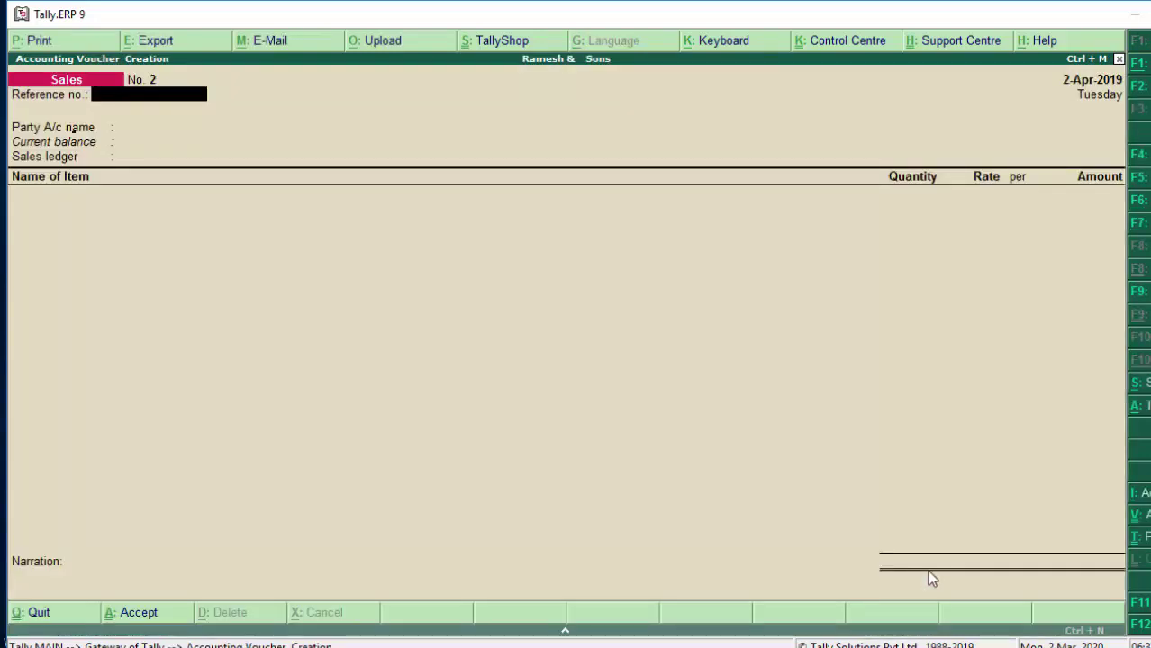
key(F6)
Record 2500 received into Cash from the debtor ledger
text(c)
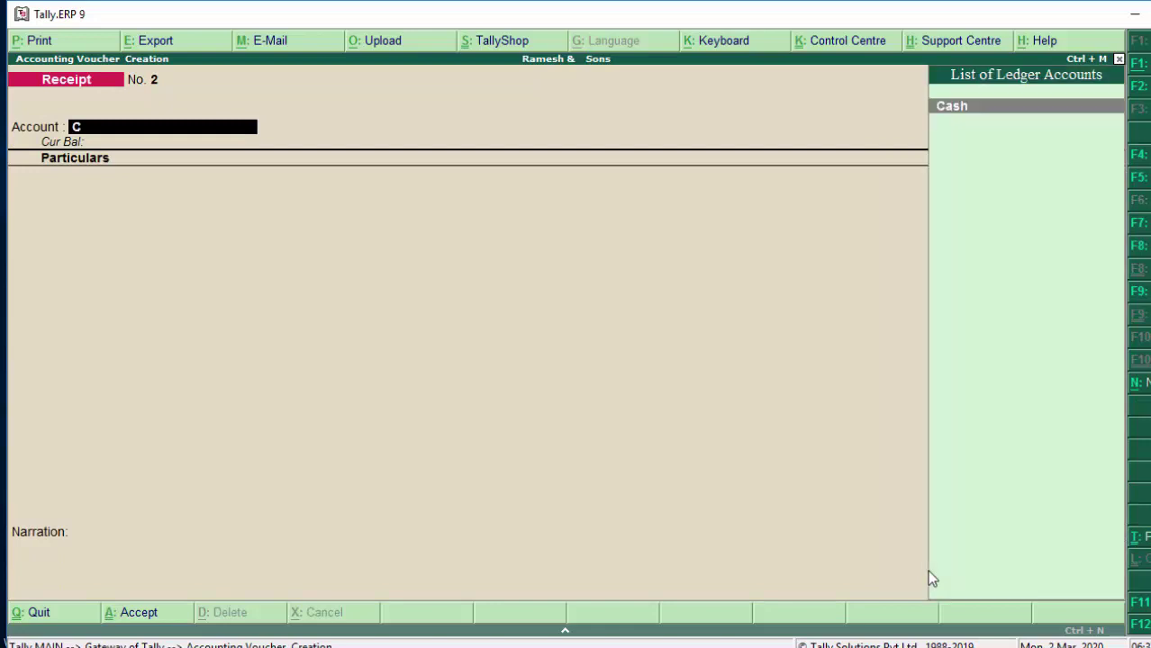
key(Return)
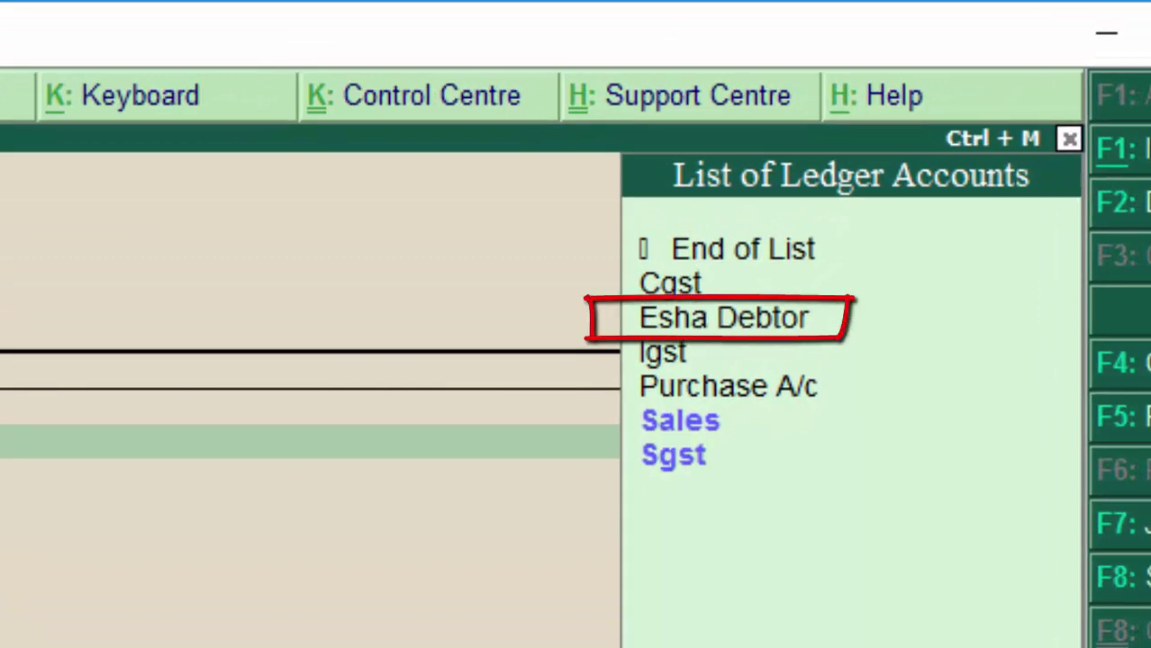
key(Up)
key(Up)
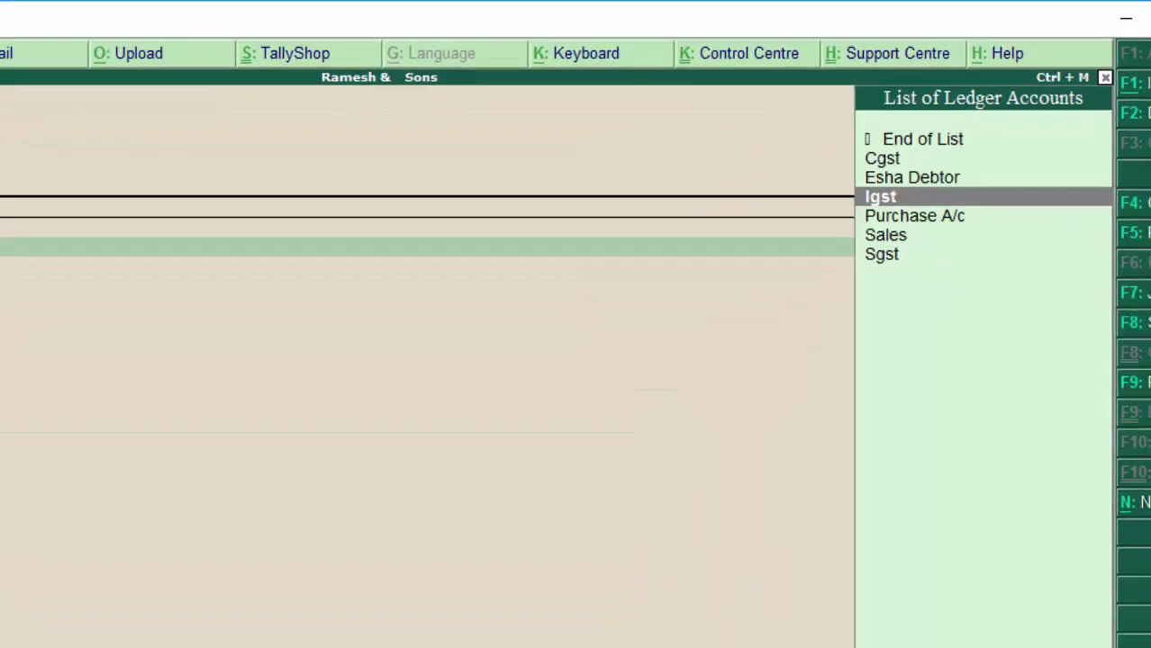
key(Up)
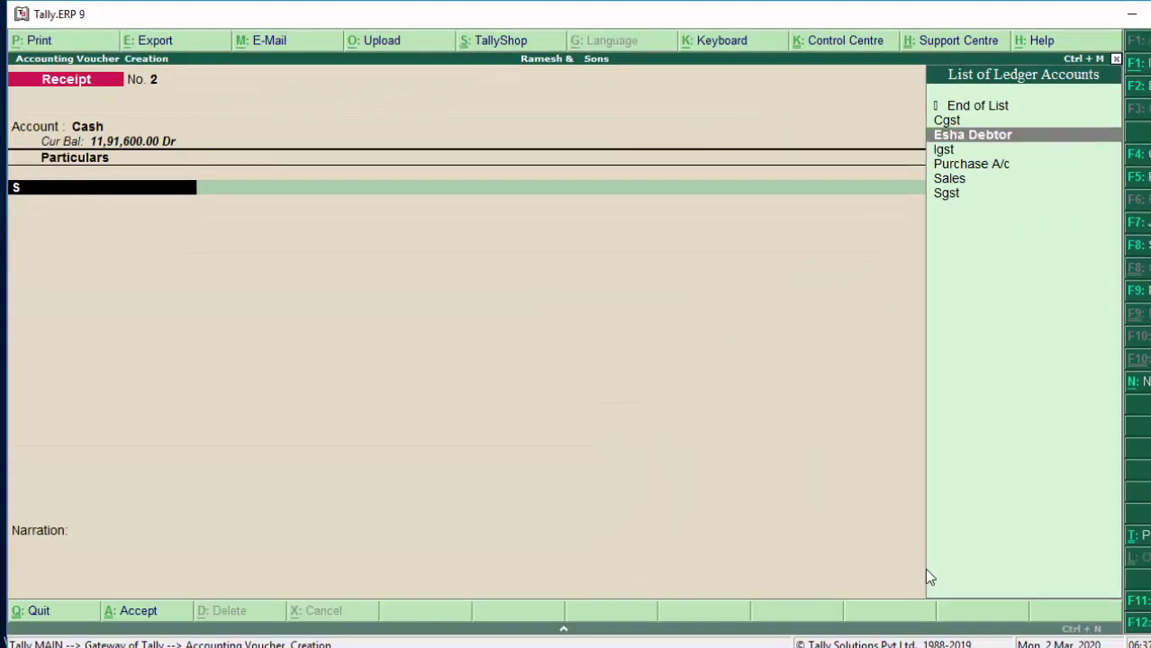
key(Return)
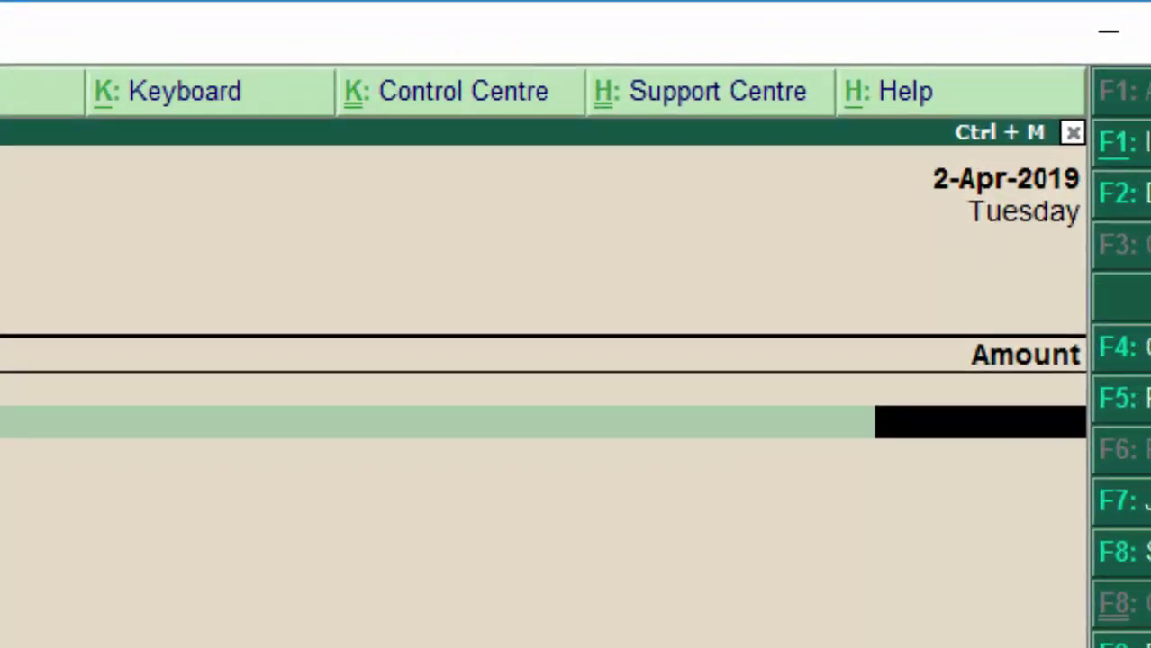
text(25)
text(00)
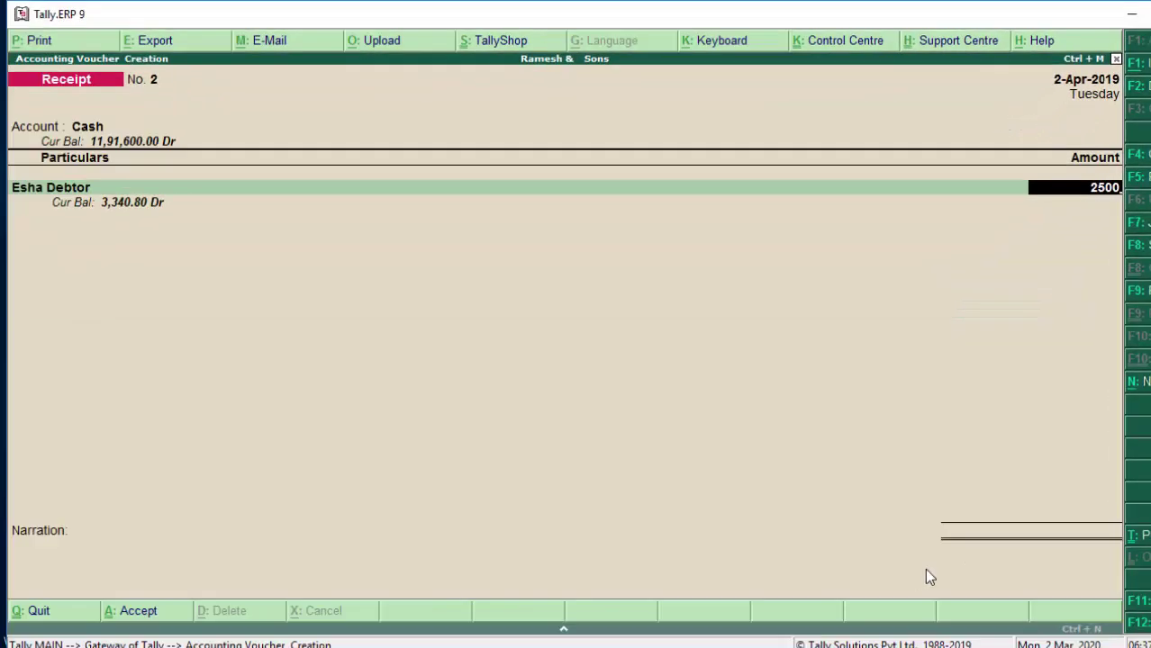
key(Return)
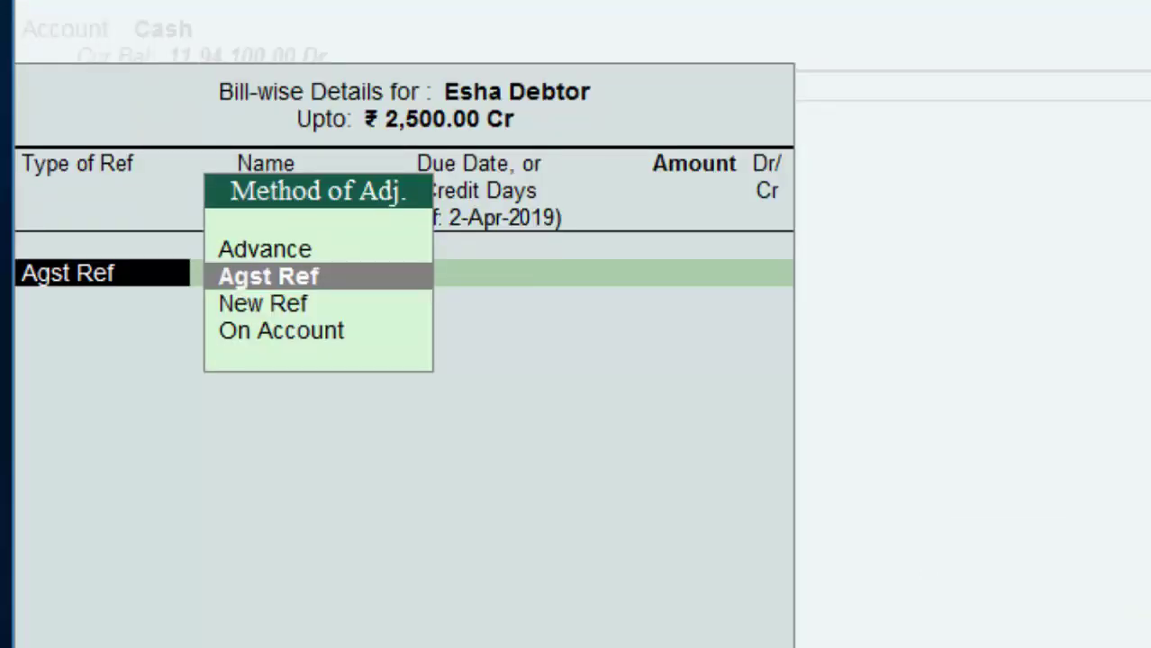
Adjust the 2,500 against pending bill 1 as Agst Ref and save Receipt No. 2
key(Return)
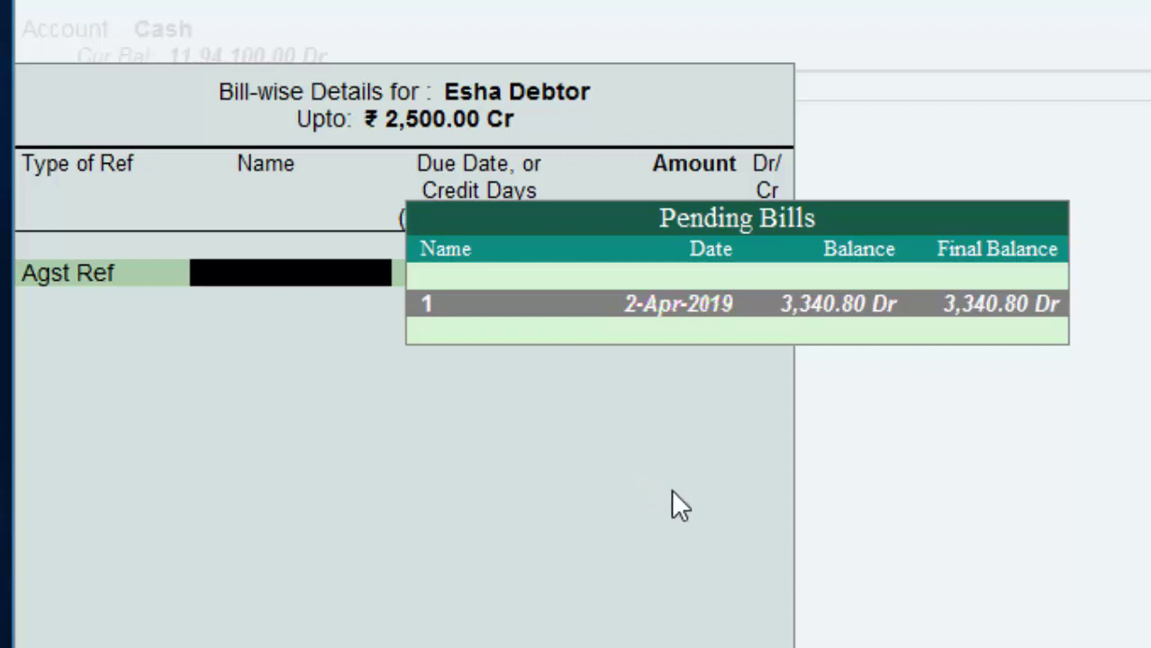
key(Return)
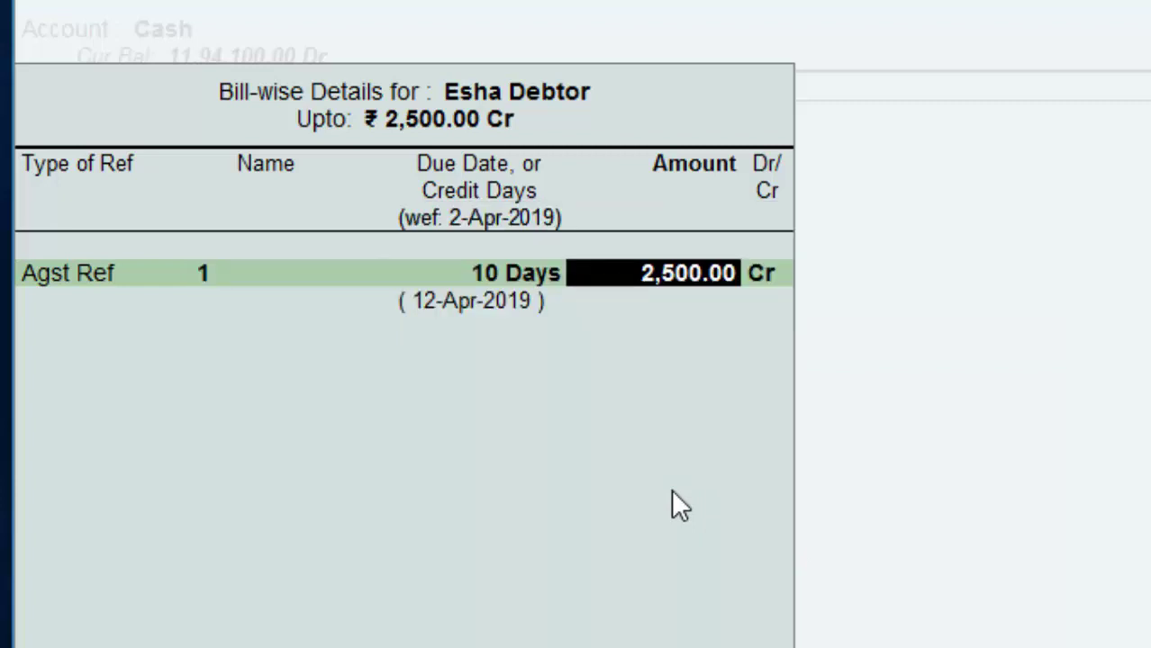
key(Return)
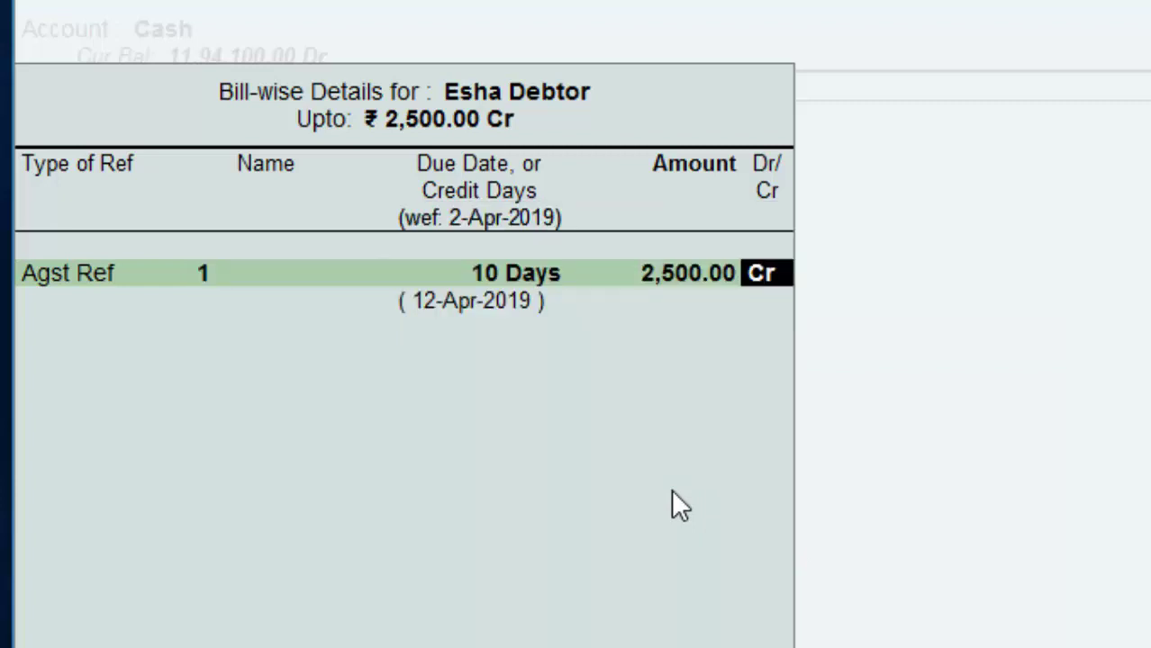
key(Return)
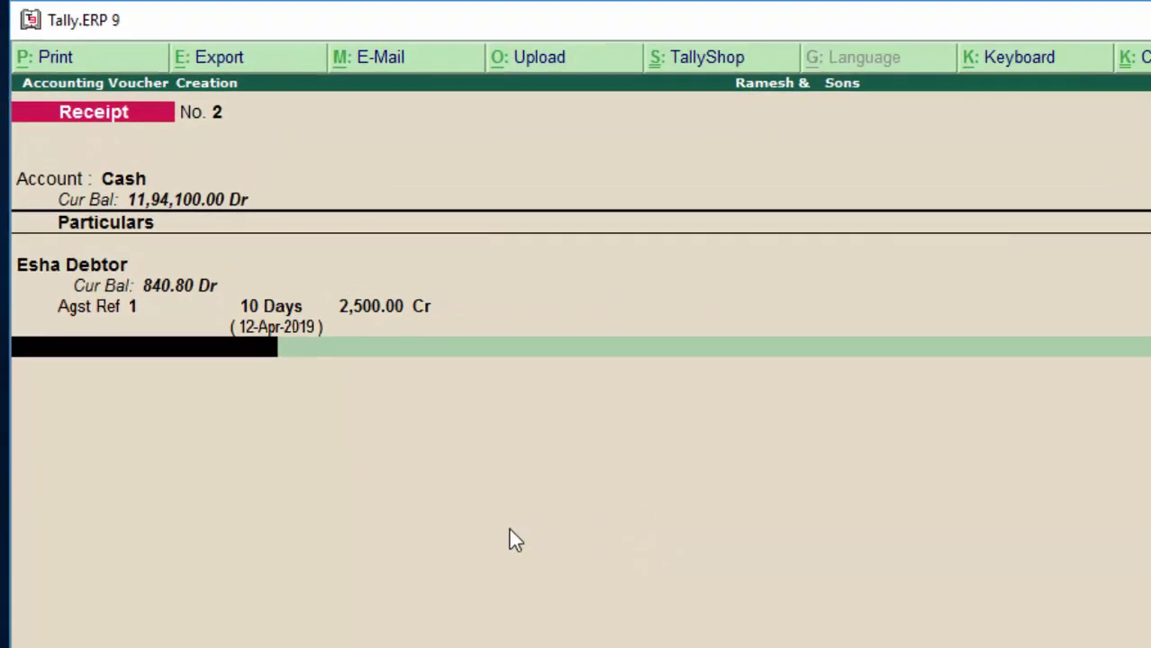
key(Return)
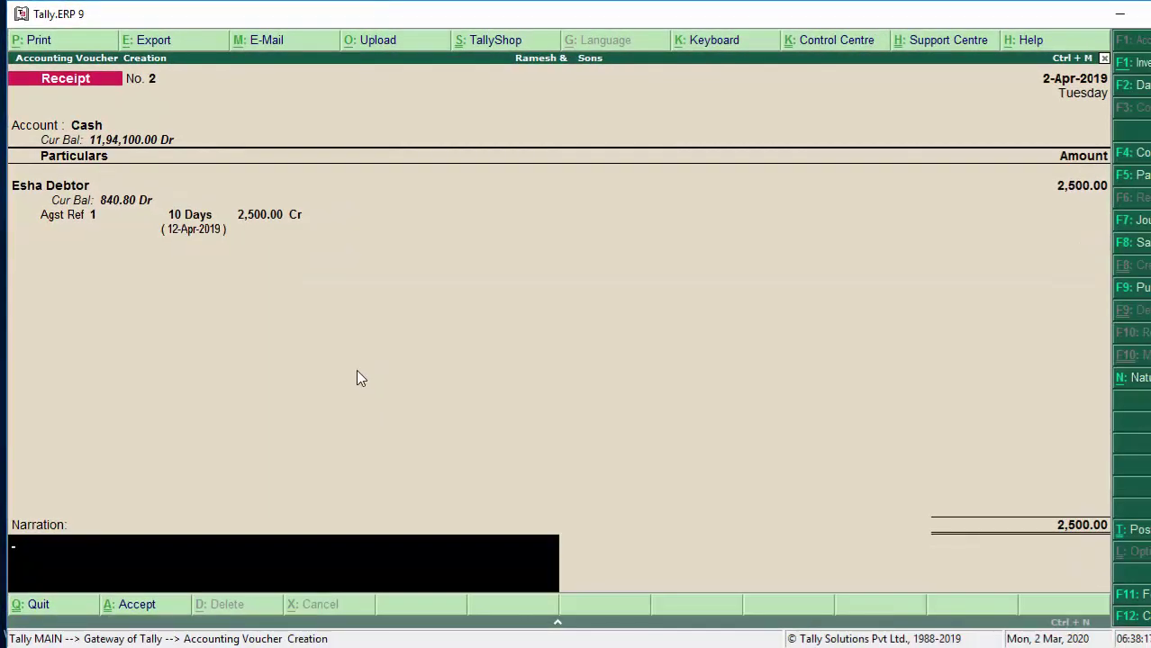
key(Return)
key(Return)
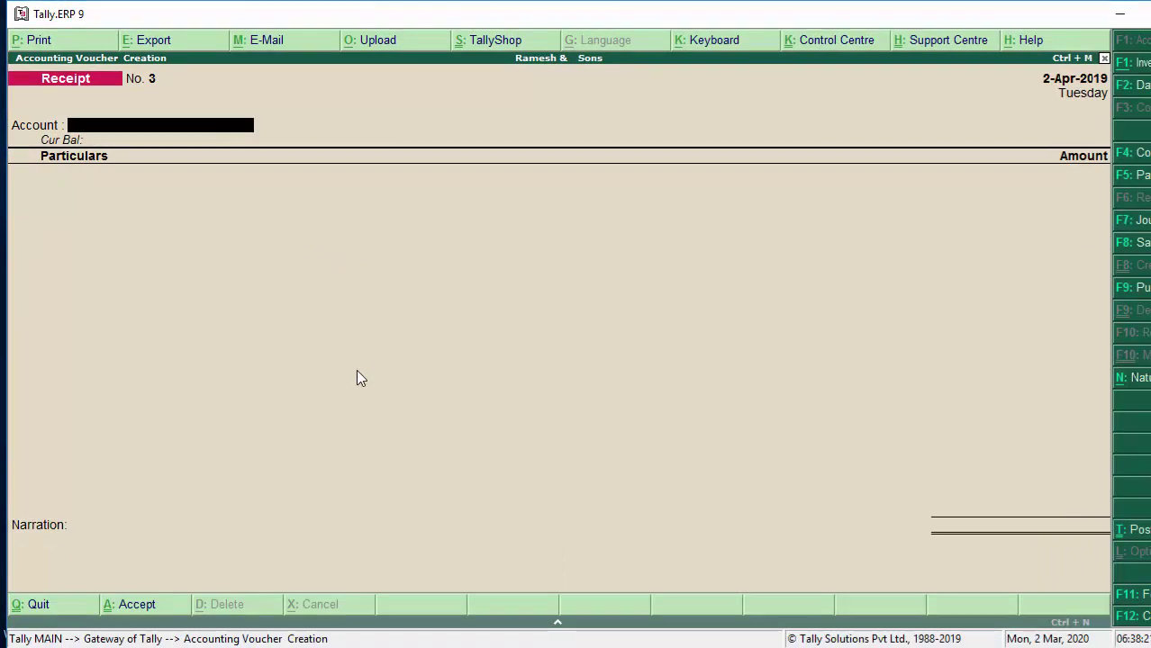
key(Escape)
Open Receipt No. 2 from the Day Book and bring up printing to Microsoft Print to PDF
key(y)
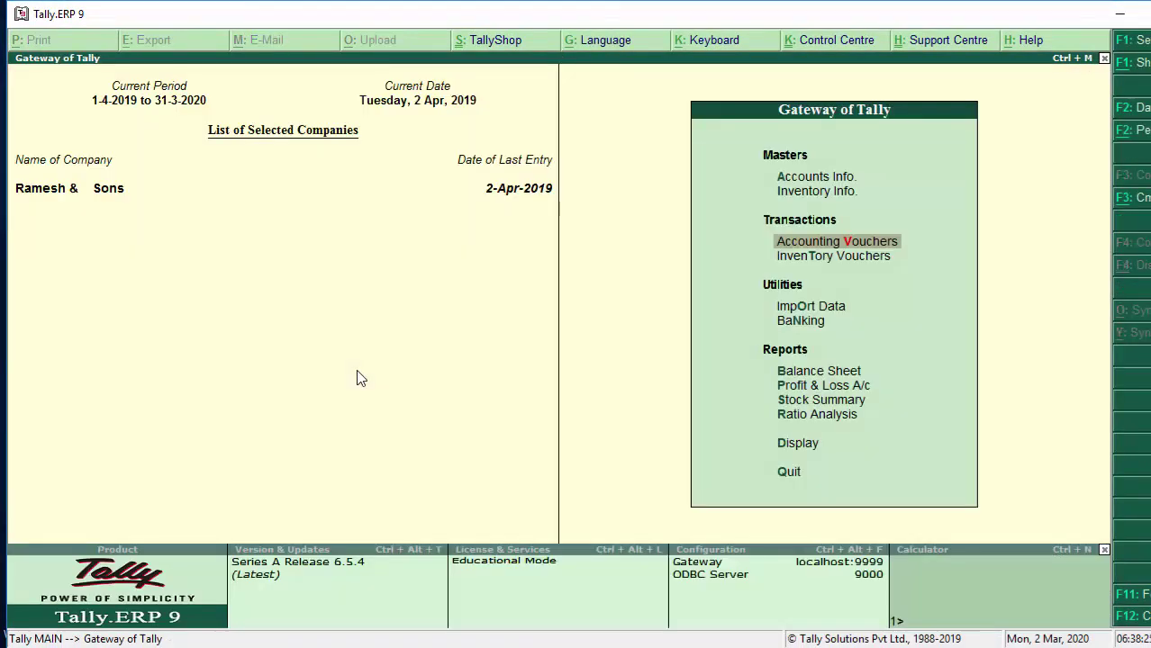
key(d)
key(a)
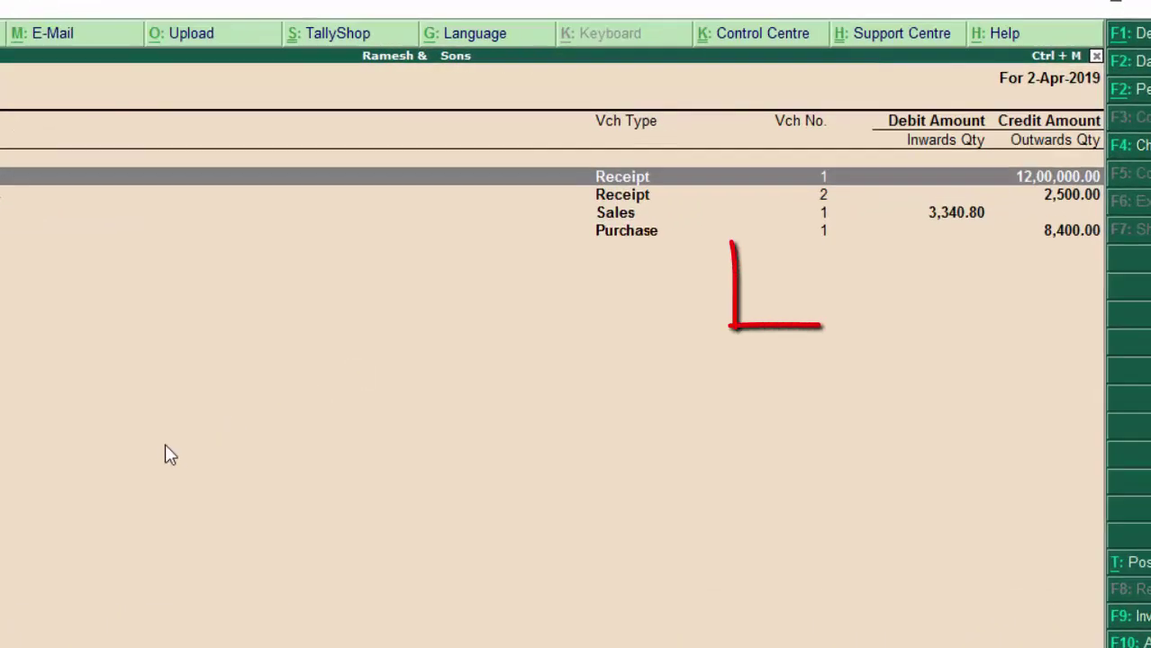
click(454, 236)
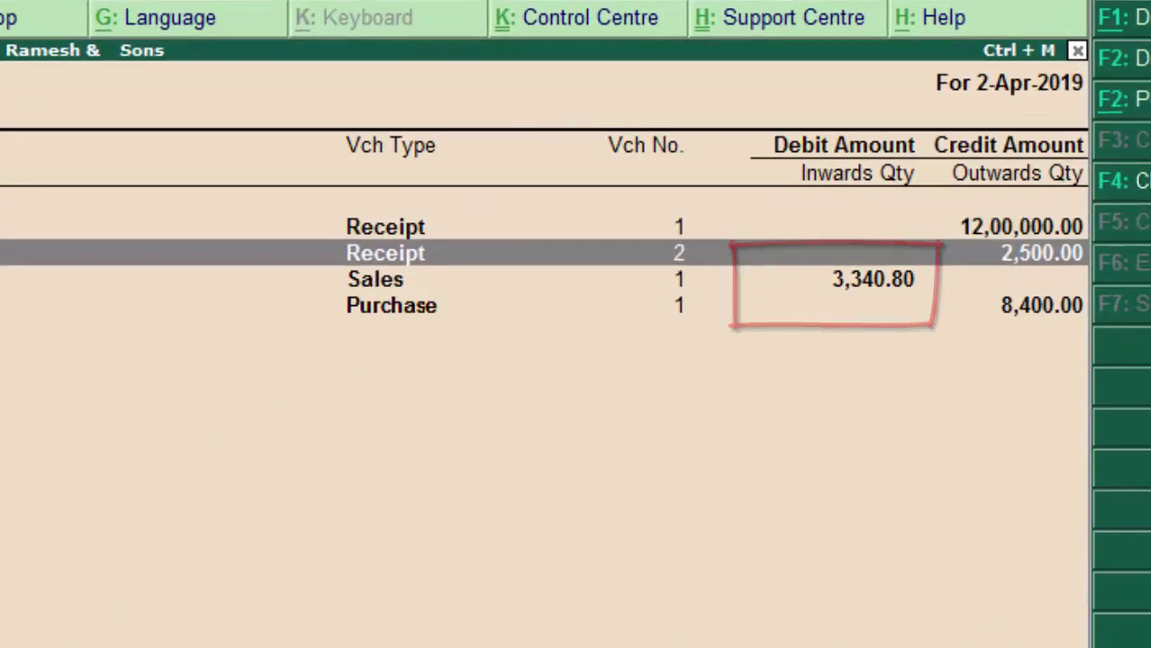
key(Return)
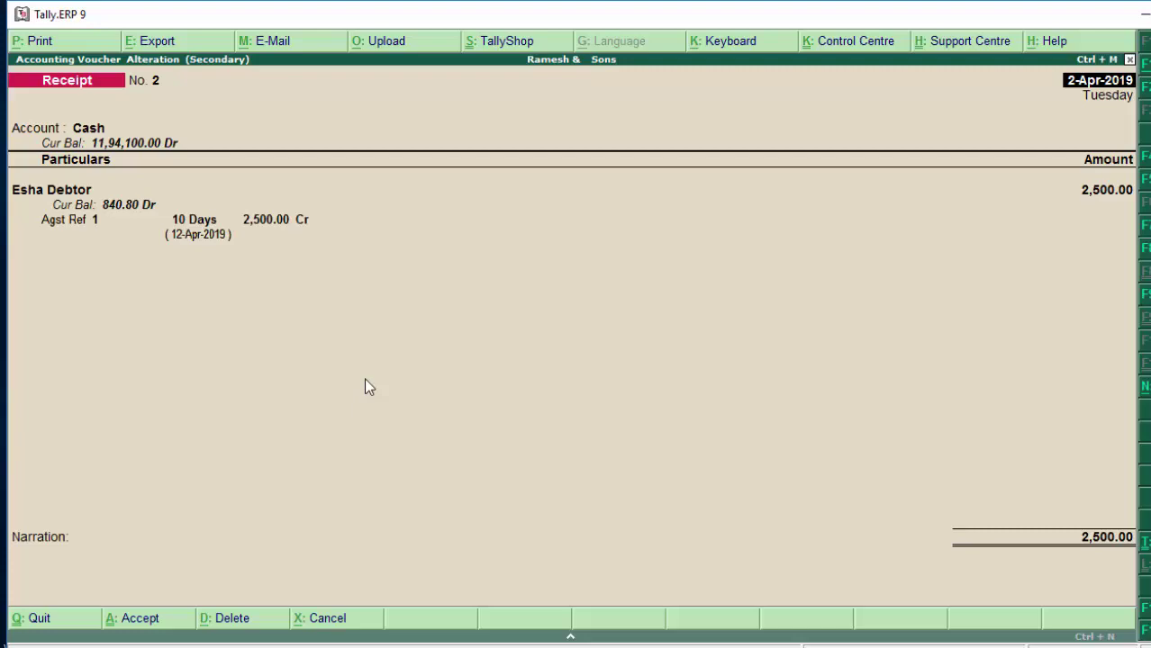
key(alt+p)
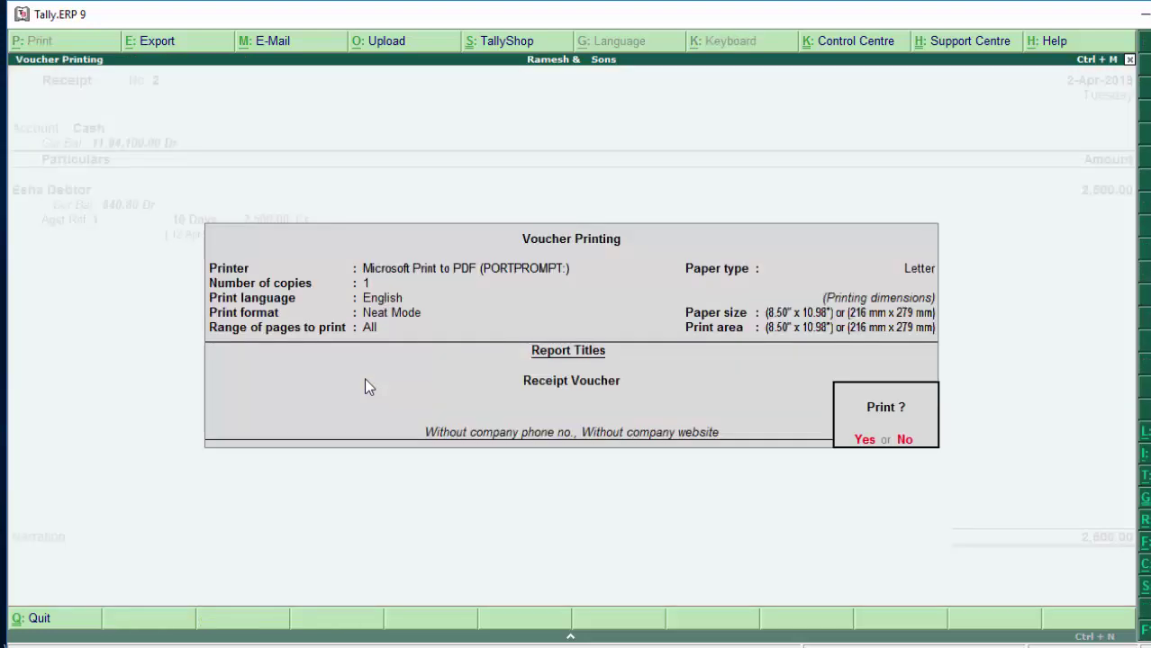
Print Receipt No. 2 to a PDF file named 'pending' in Pictures
key(Return)
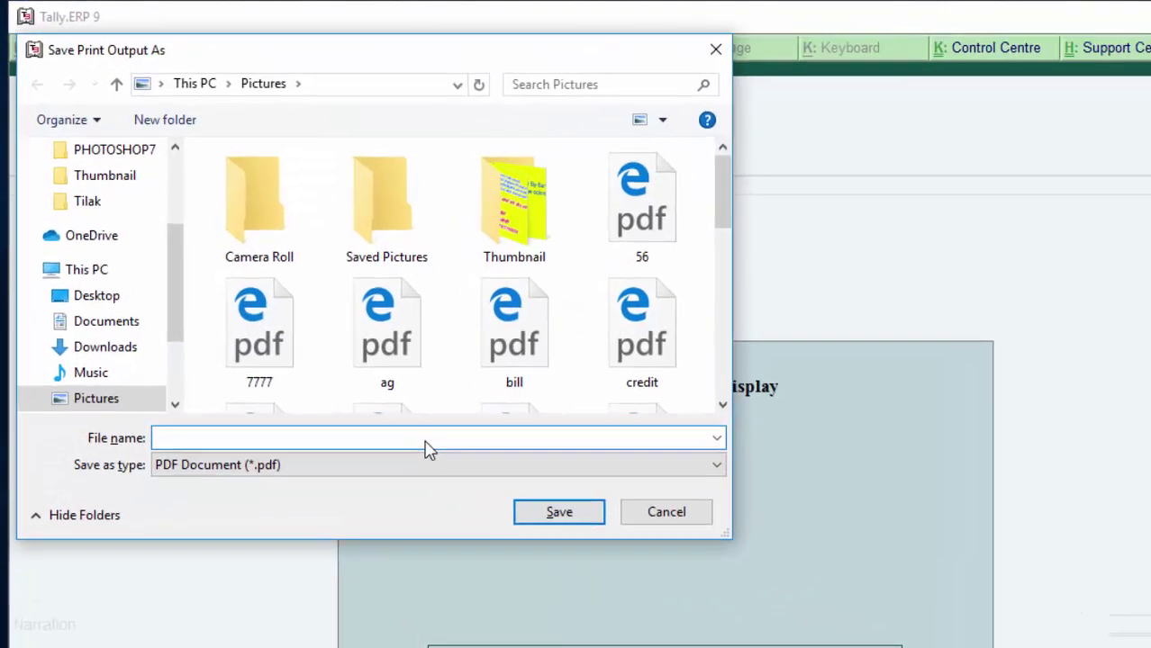
text(p)
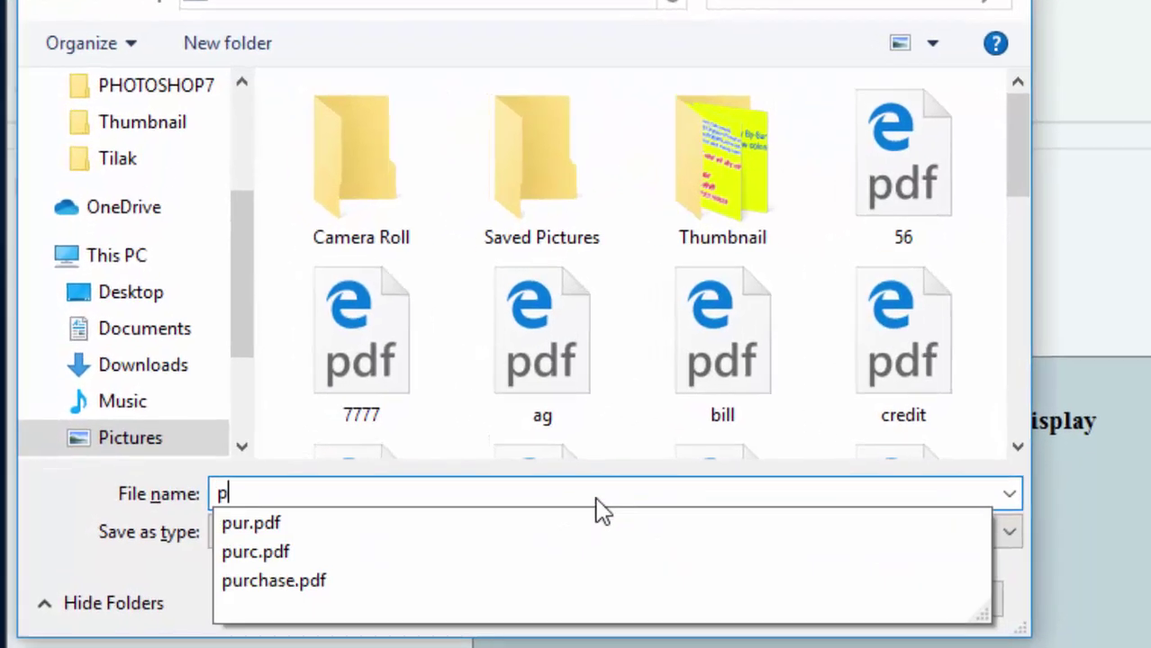
text(endi)
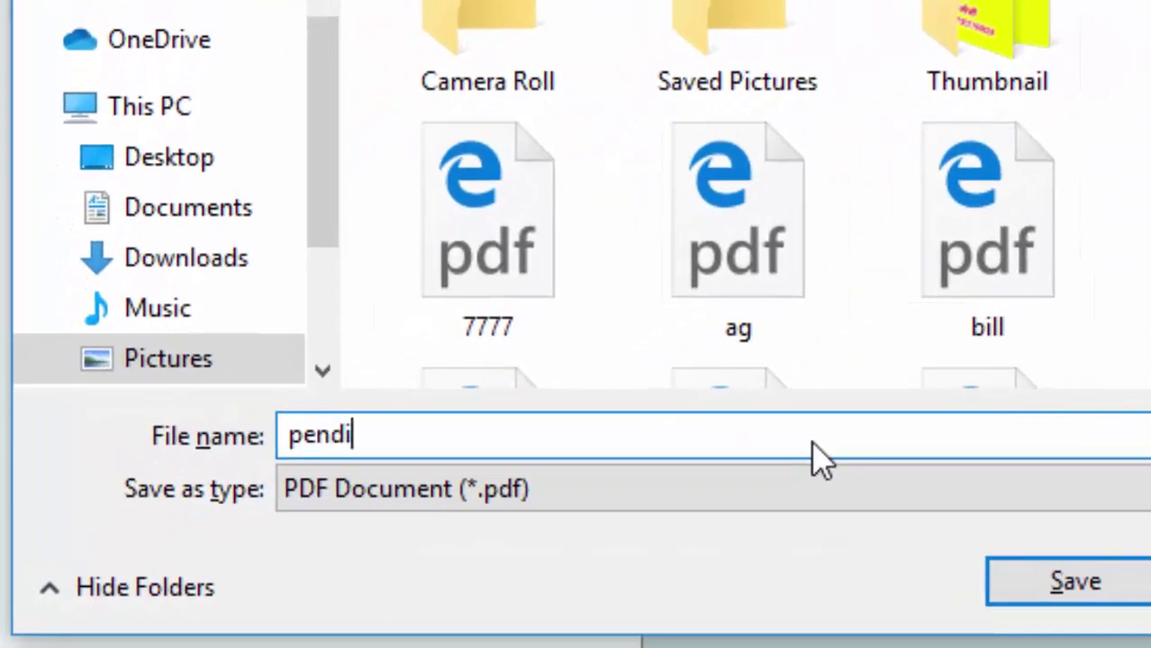
text(ng)
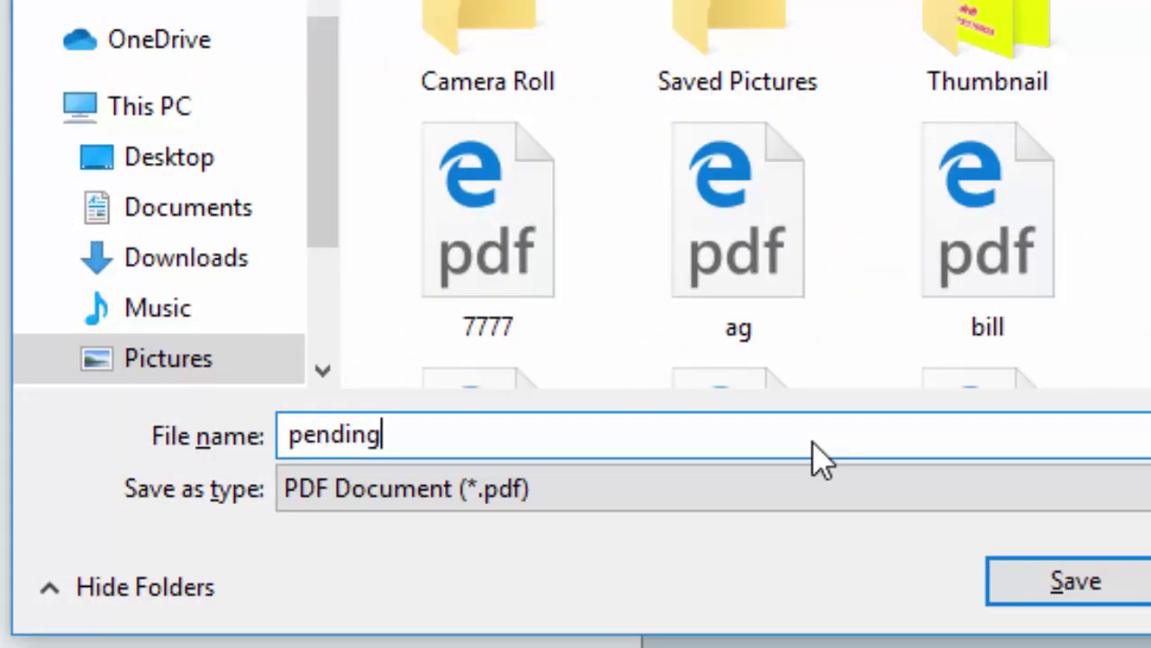
key(Return)
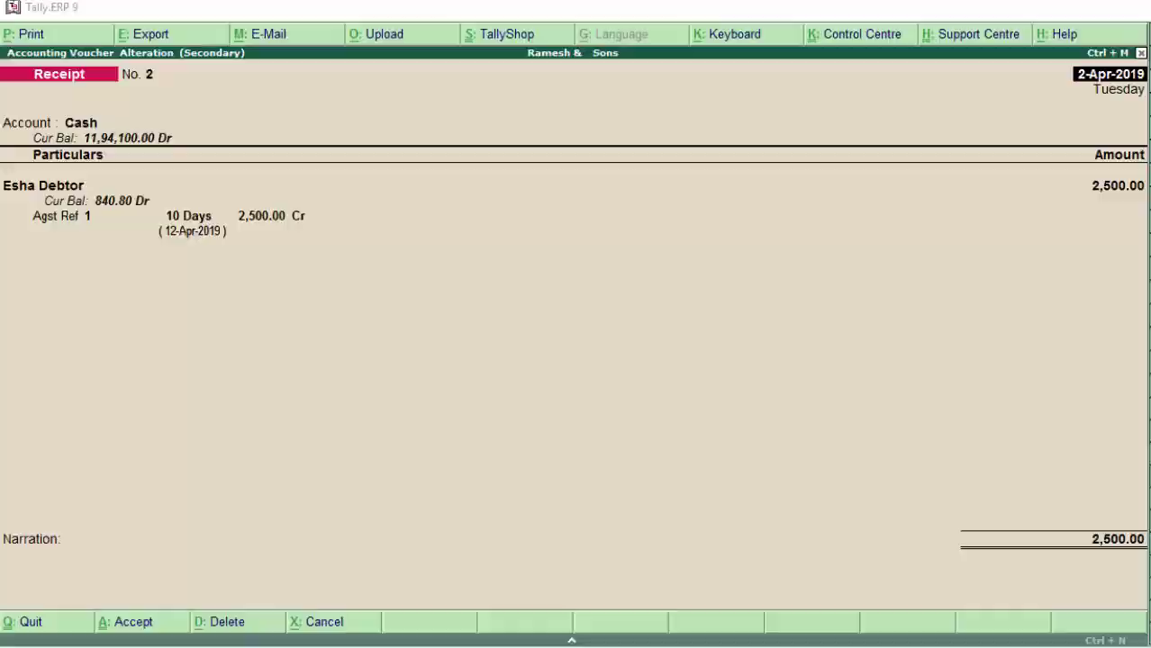
Minimize Tally and browse This PC to the Pictures folder, selecting the 'pending' PDF
click(1145, 7)
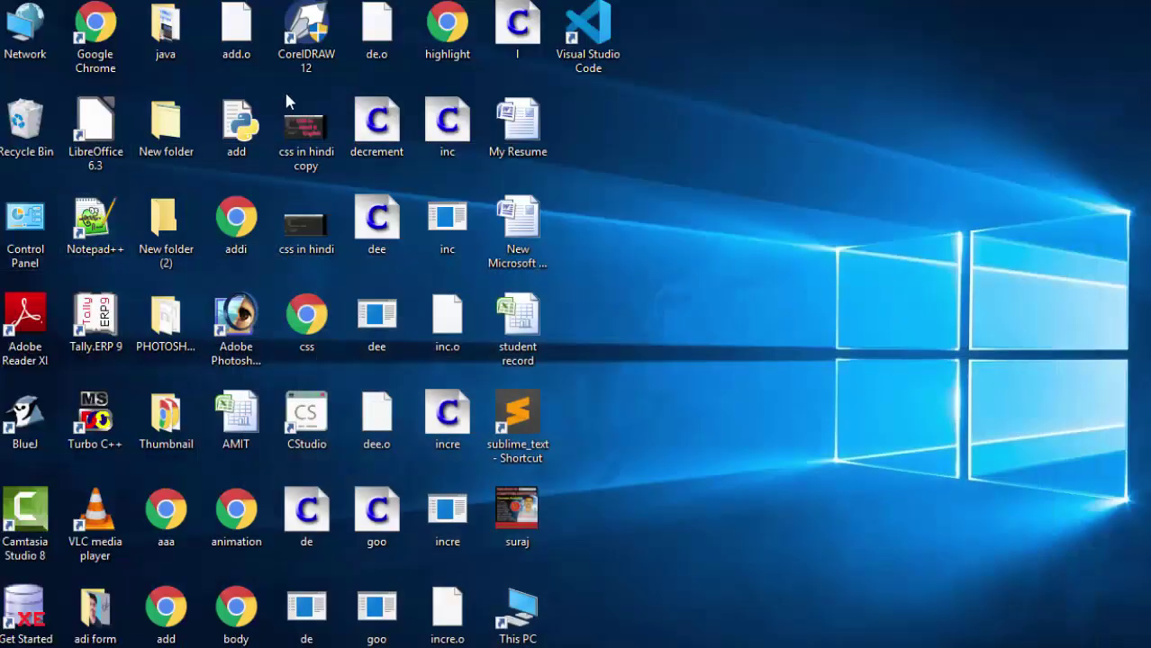
click(535, 601)
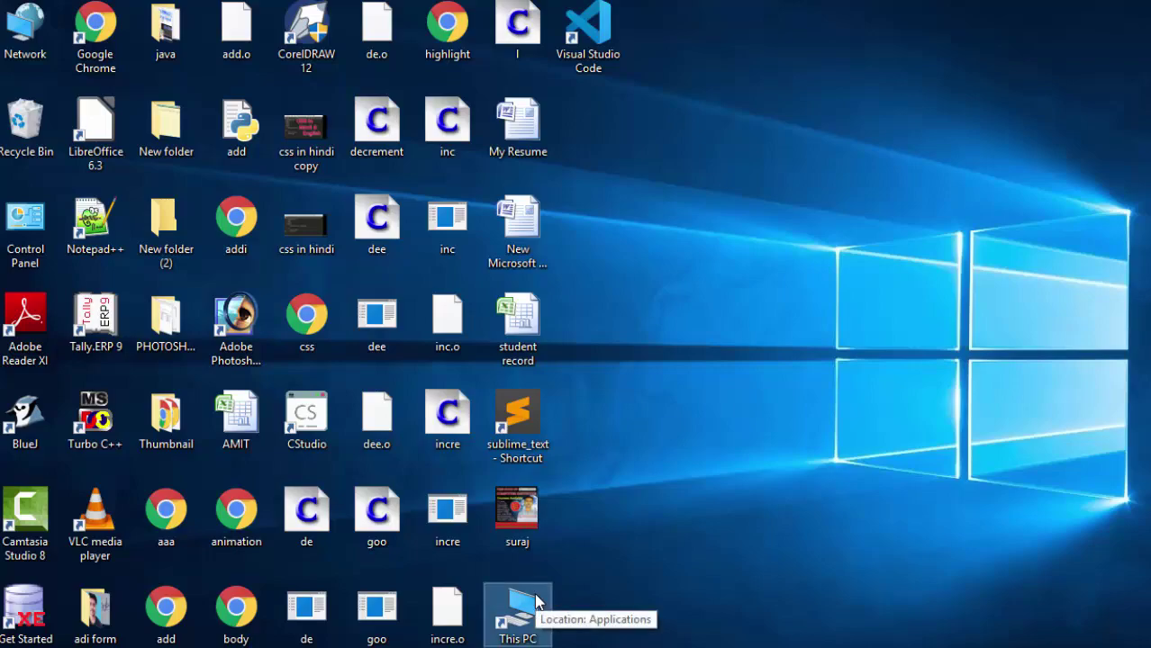
double_click(536, 601)
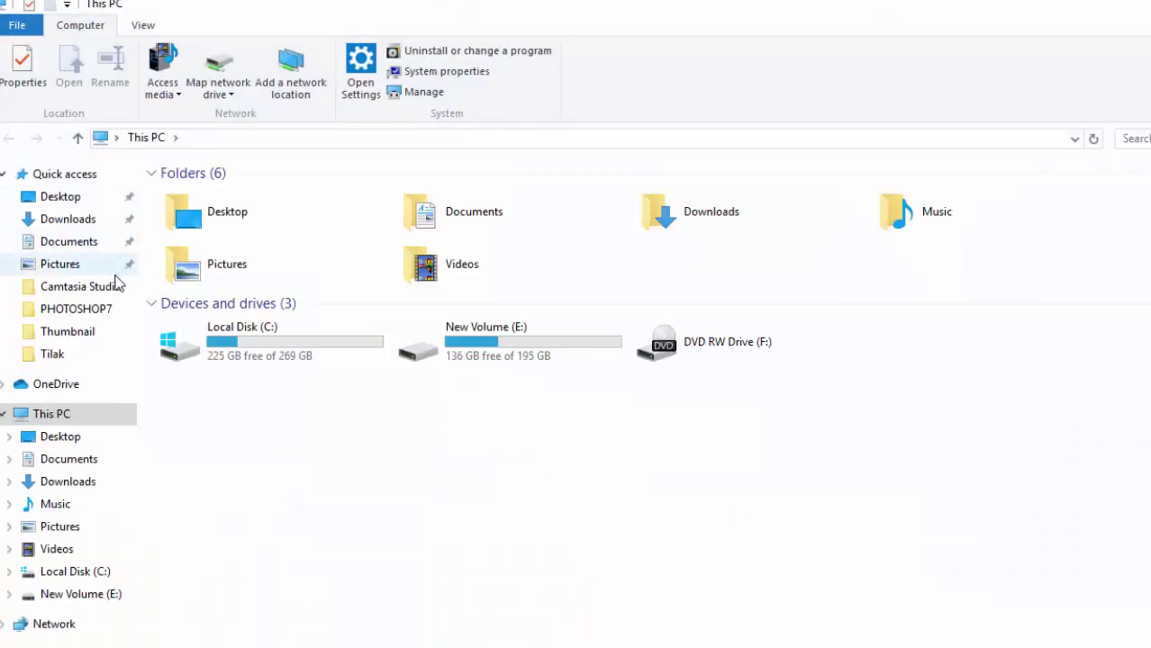
click(102, 265)
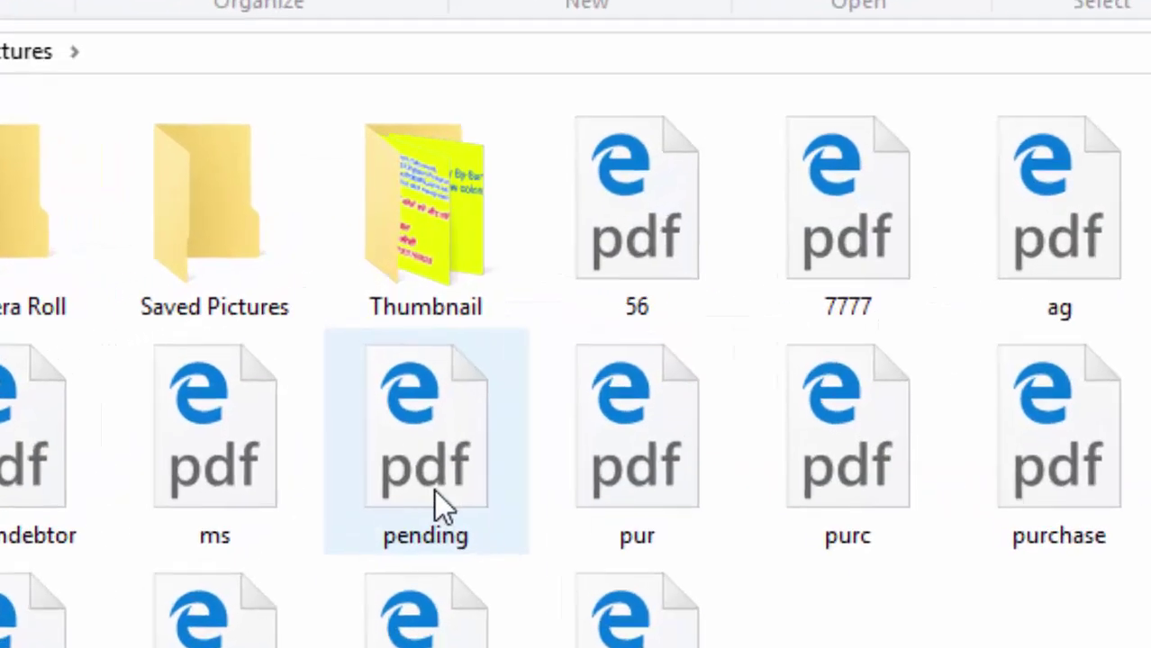
click(412, 353)
Open the 'pending' receipt PDF in Microsoft Edge
double_click(431, 457)
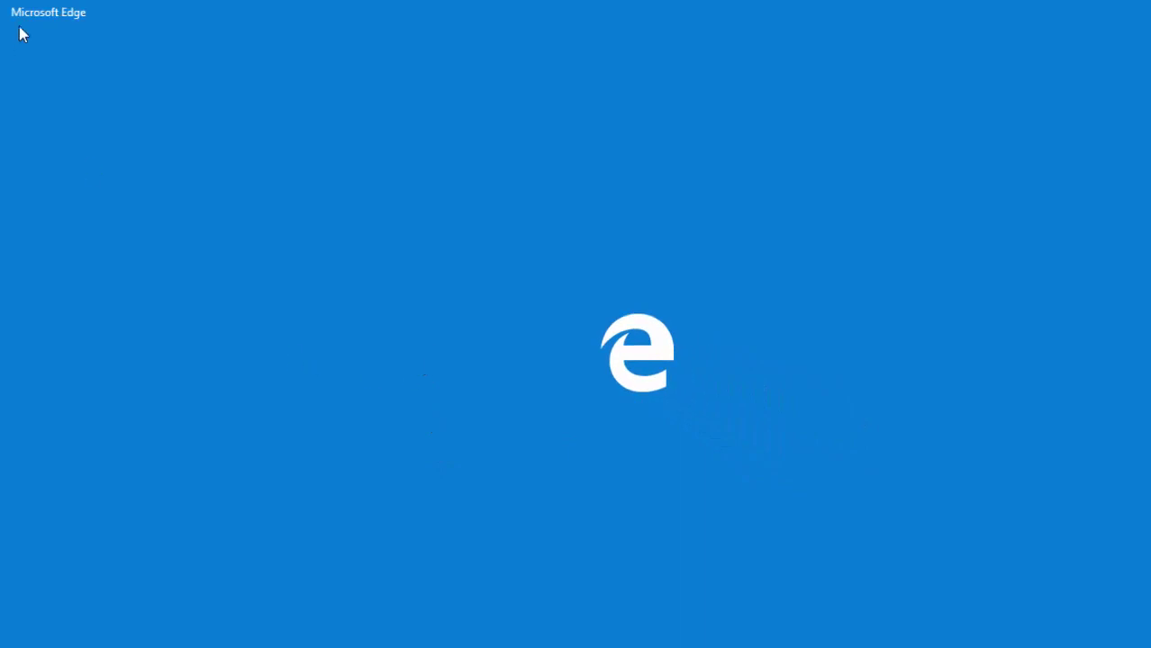